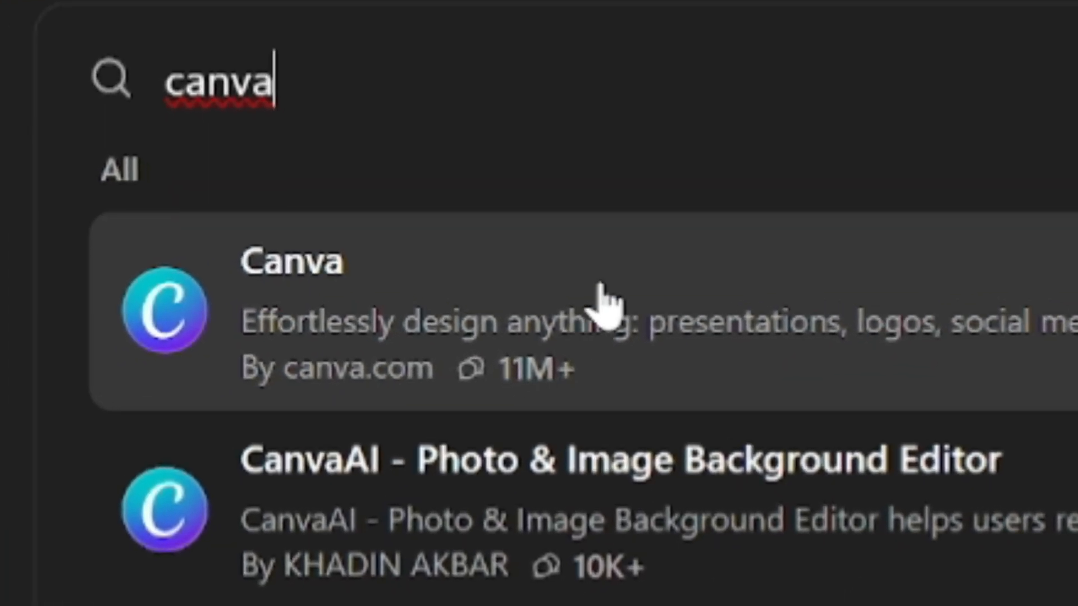
Open the Canva GPT by canva.com from the Explore GPTs search results.
left_click(599, 290)
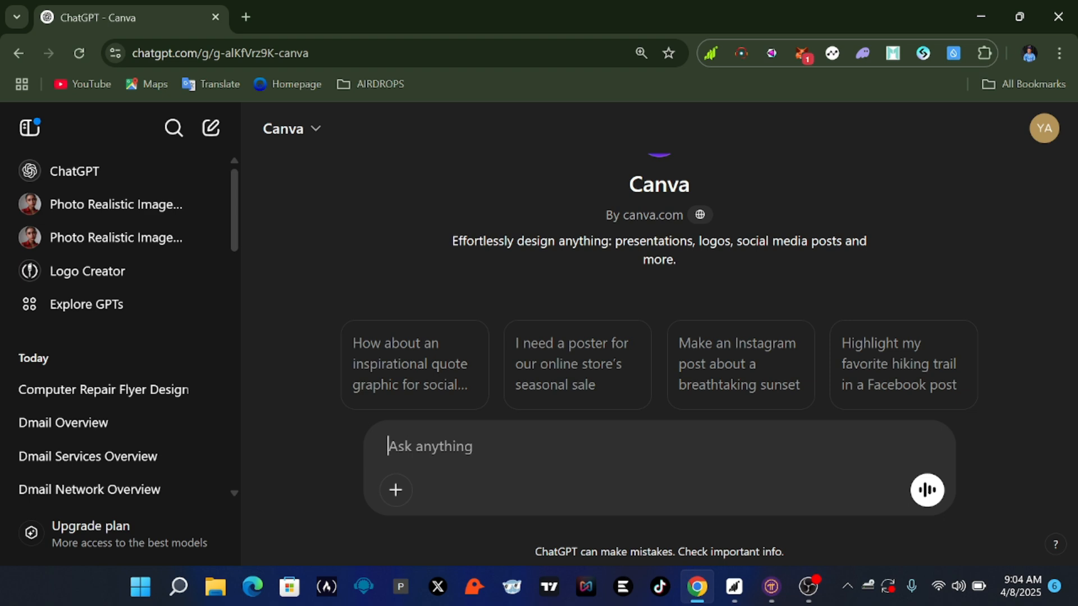
Send the prompt 'computer repair flyer template' to the Canva GPT.
type("comp")
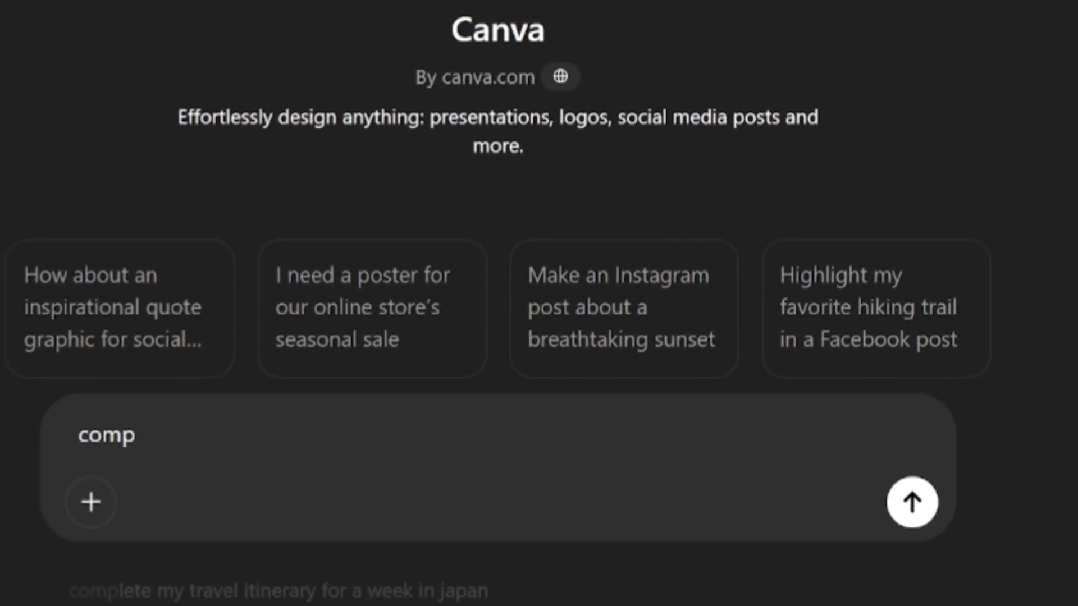
type("uter")
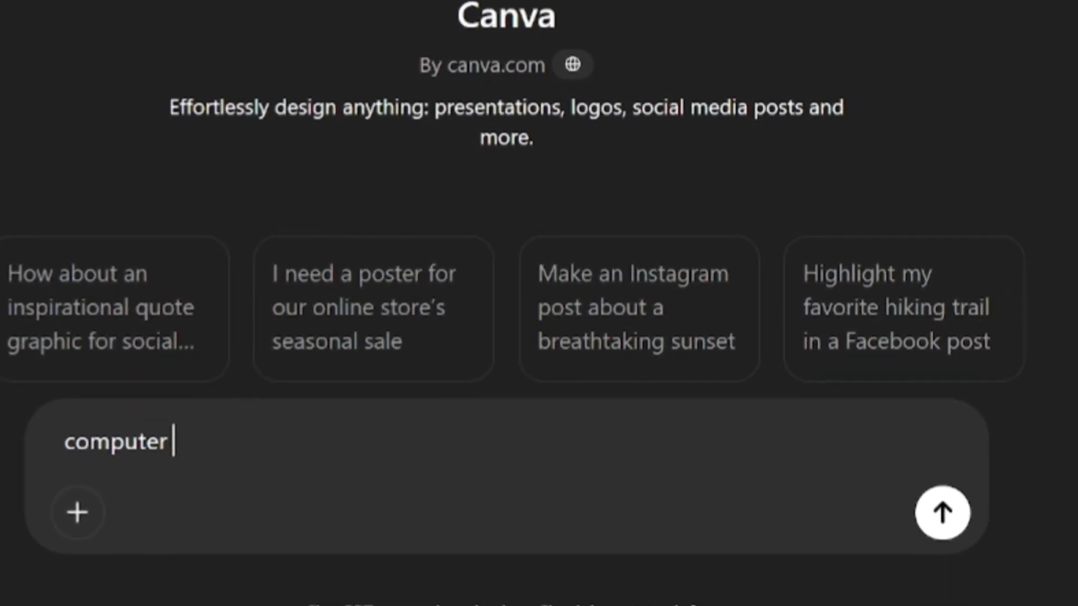
type(" repa")
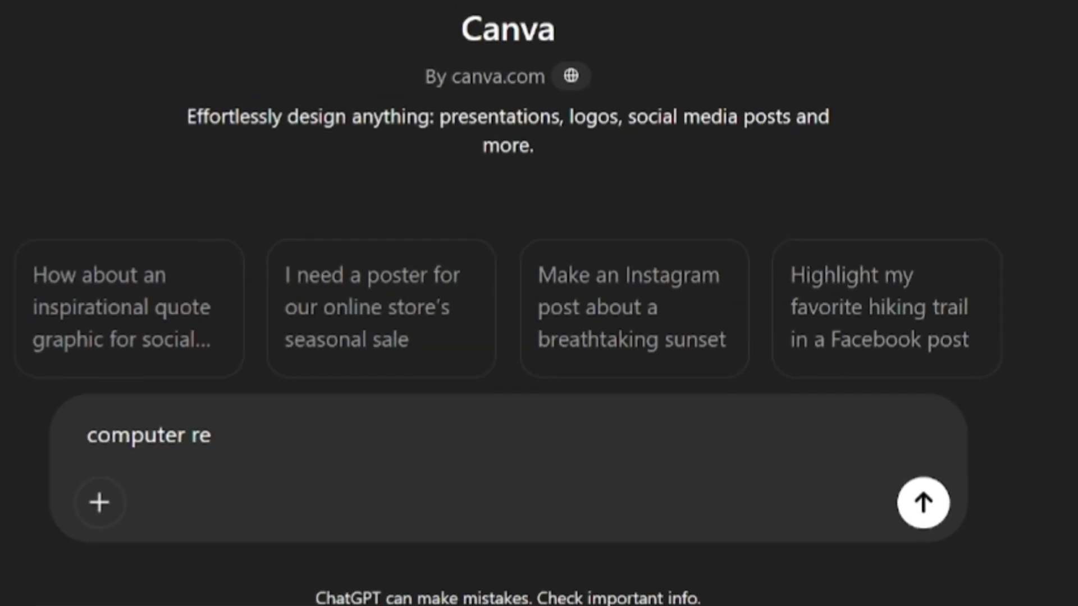
type("ir")
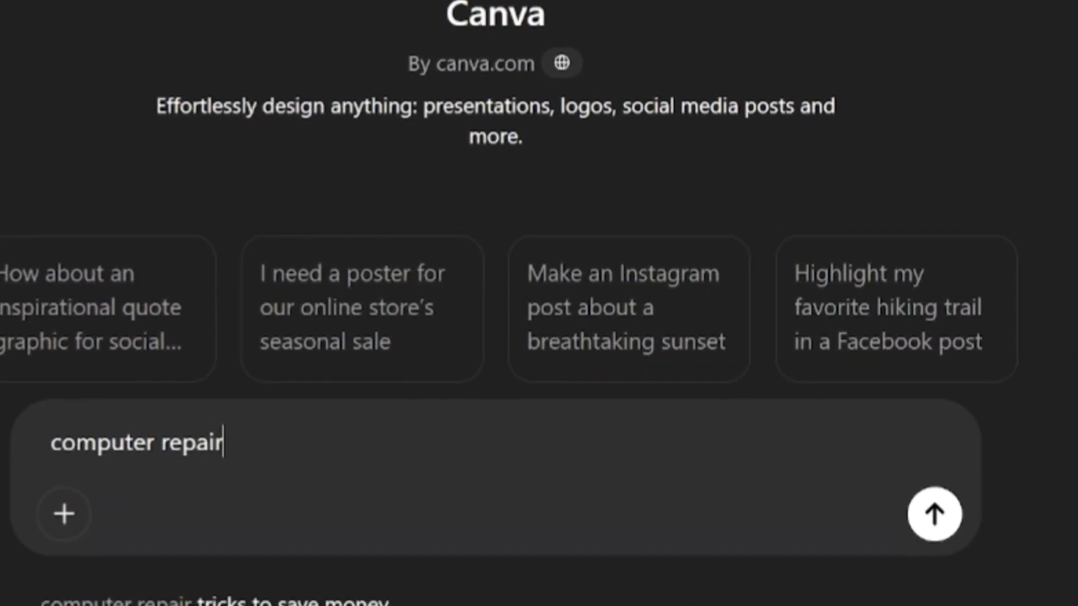
type(" fly")
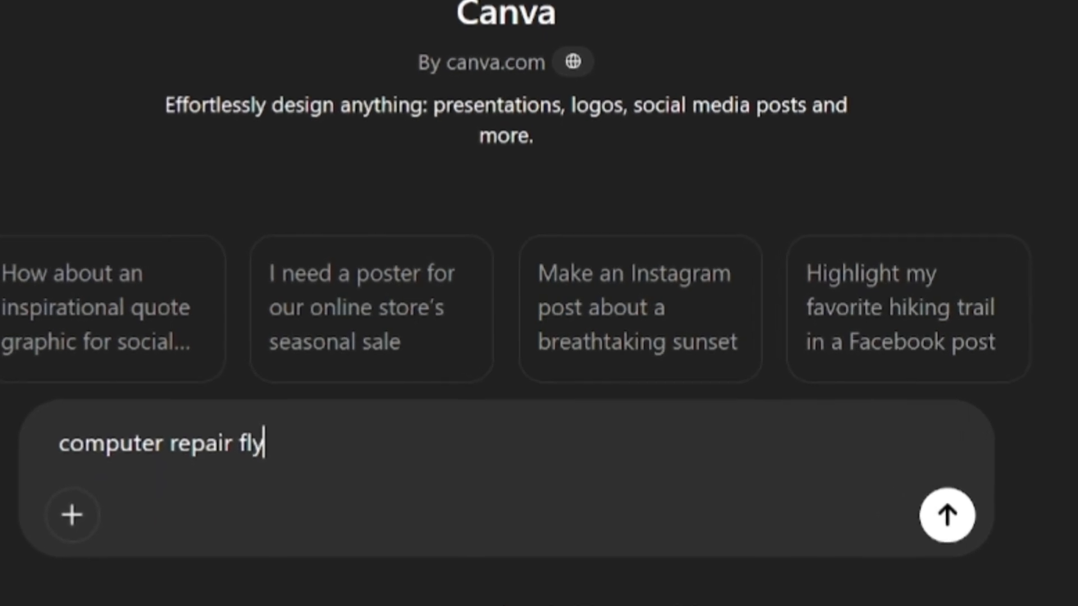
type("er")
type(" tem")
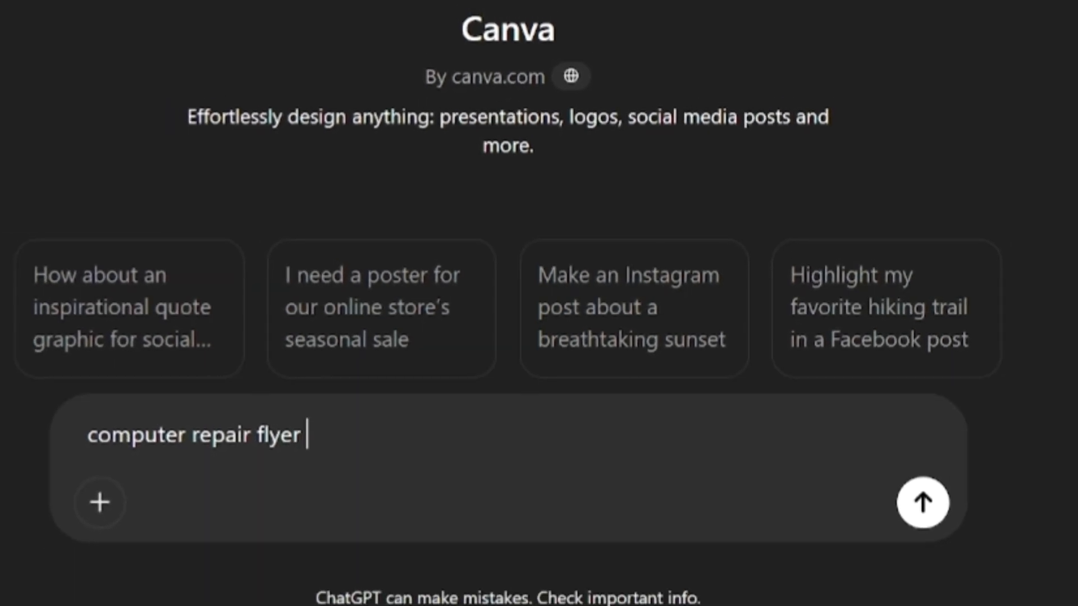
type("play")
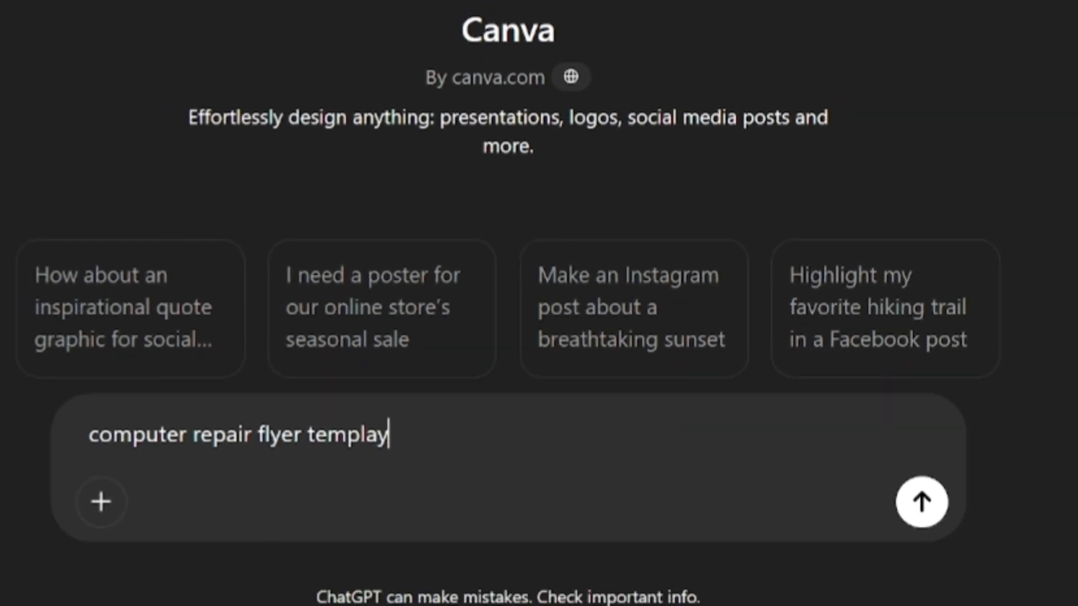
key("BackSpace")
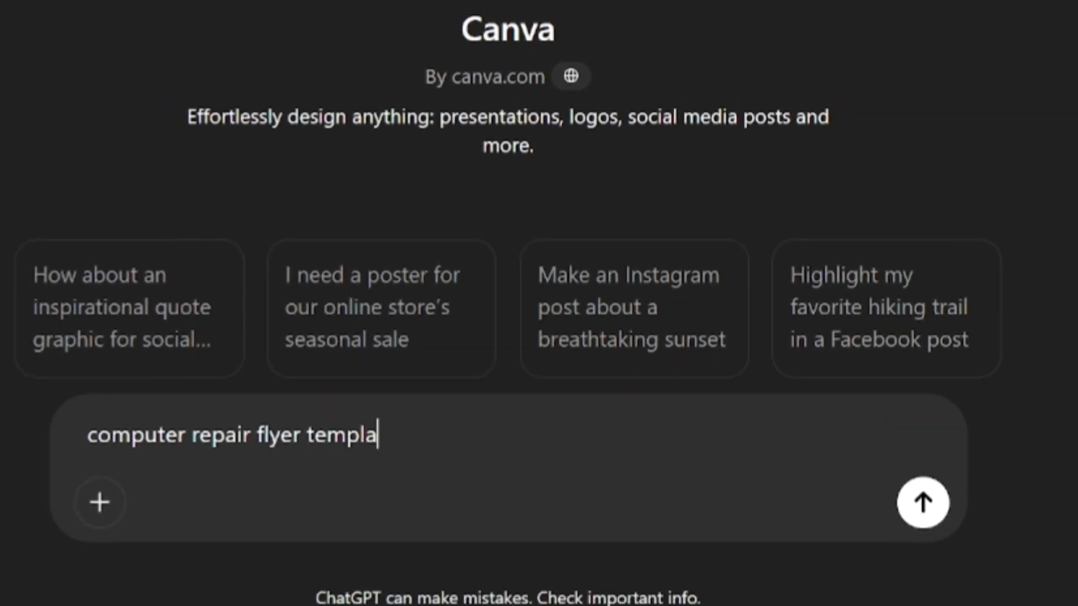
type("te")
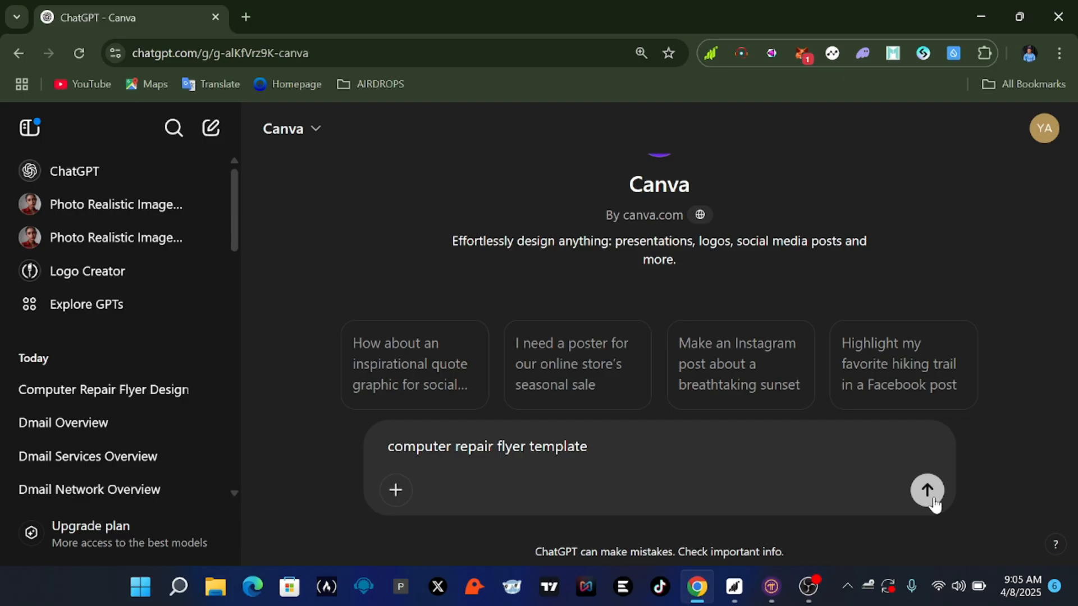
left_click(941, 512)
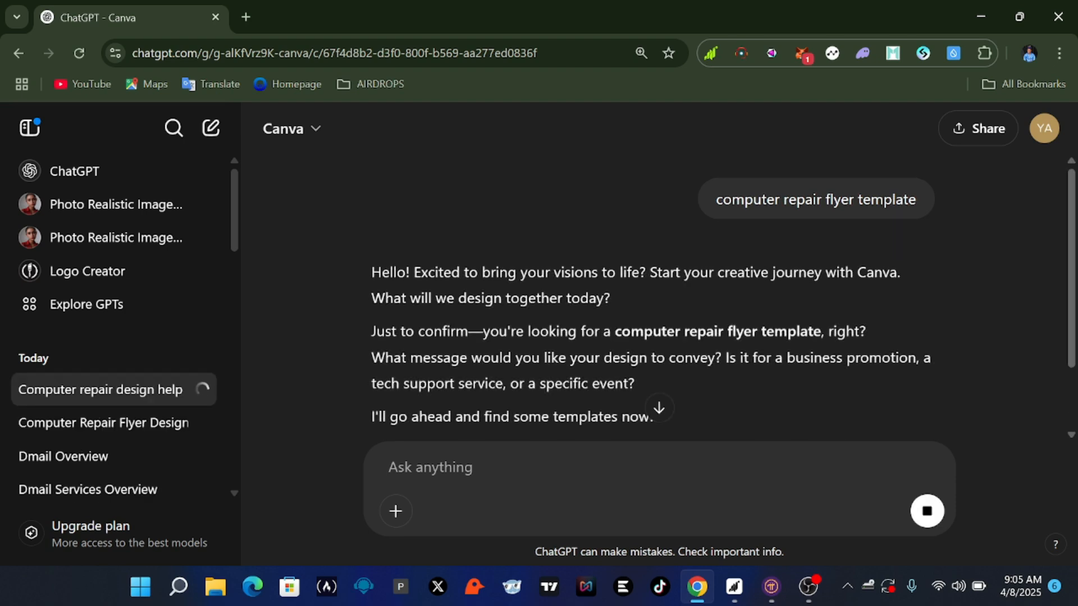
Scroll through the flyer templates the Canva GPT suggested.
scroll(808, 365, "down", 2)
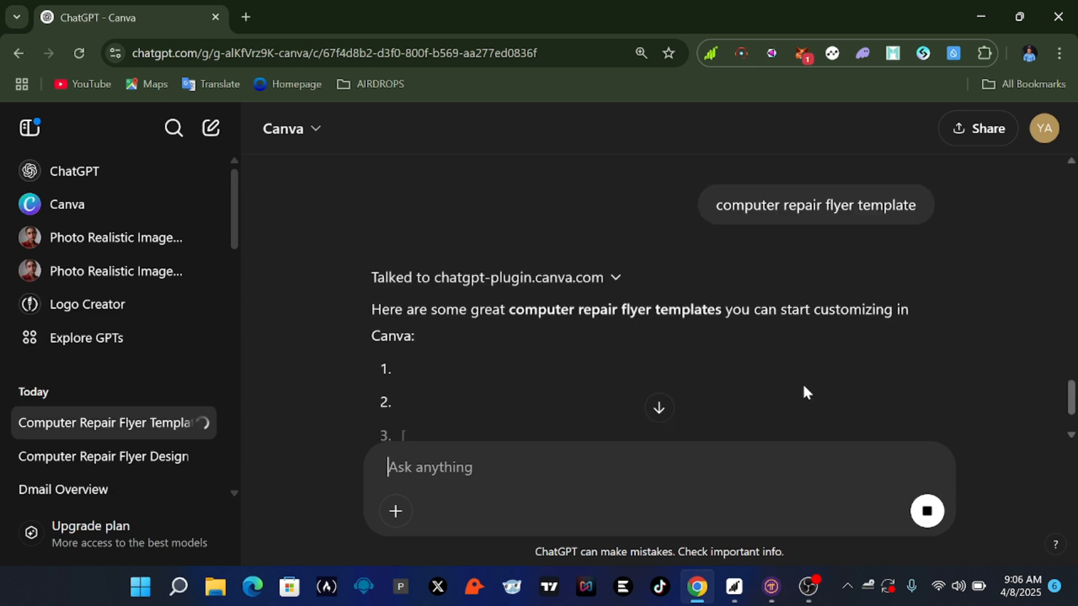
scroll(802, 383, "down", 2)
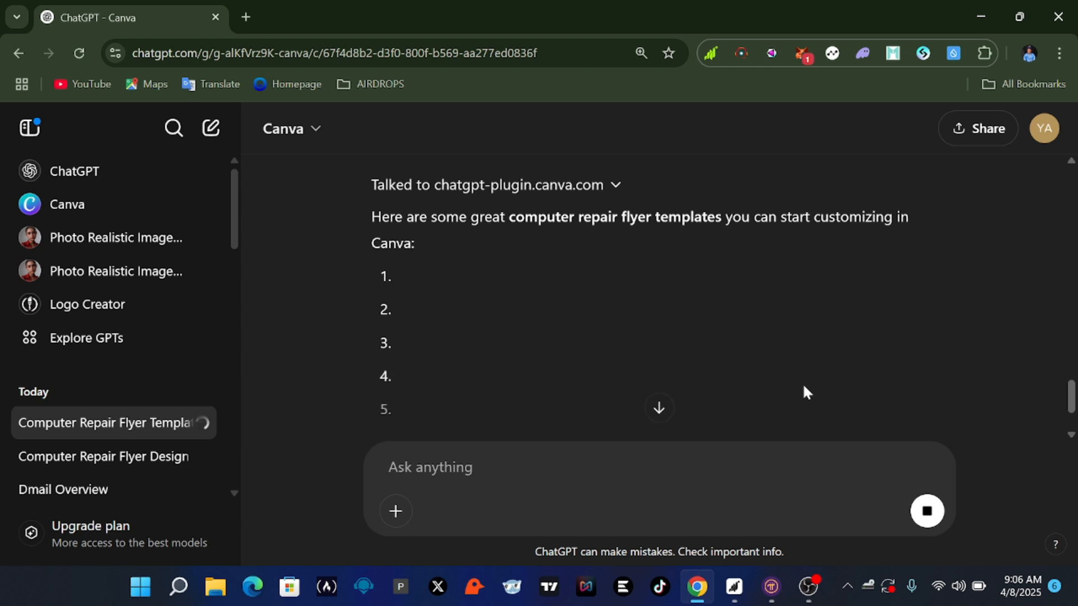
scroll(802, 383, "down", 2)
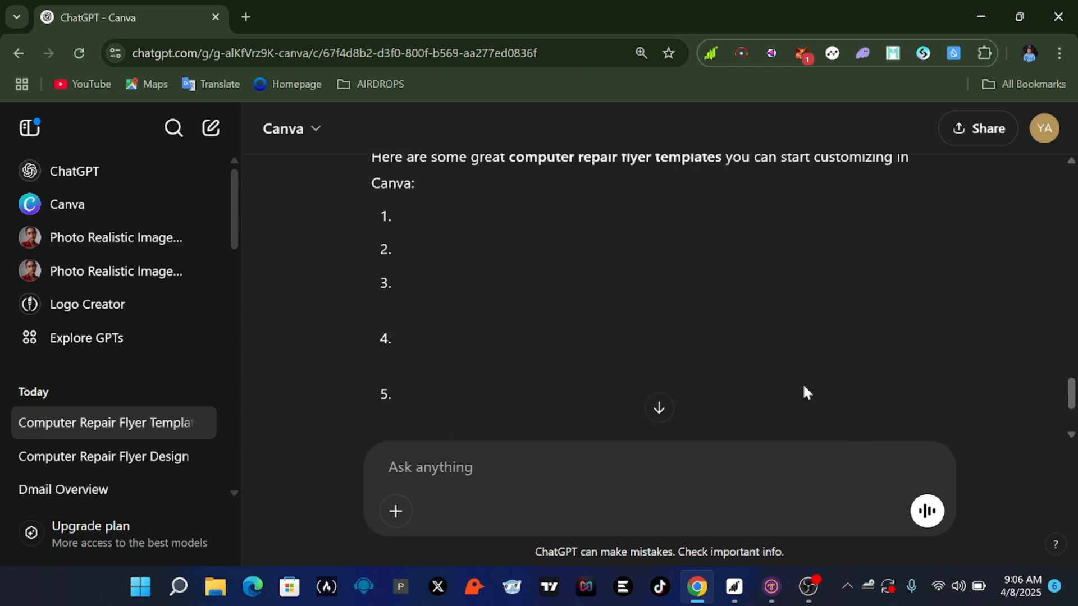
scroll(804, 393, "down", 5)
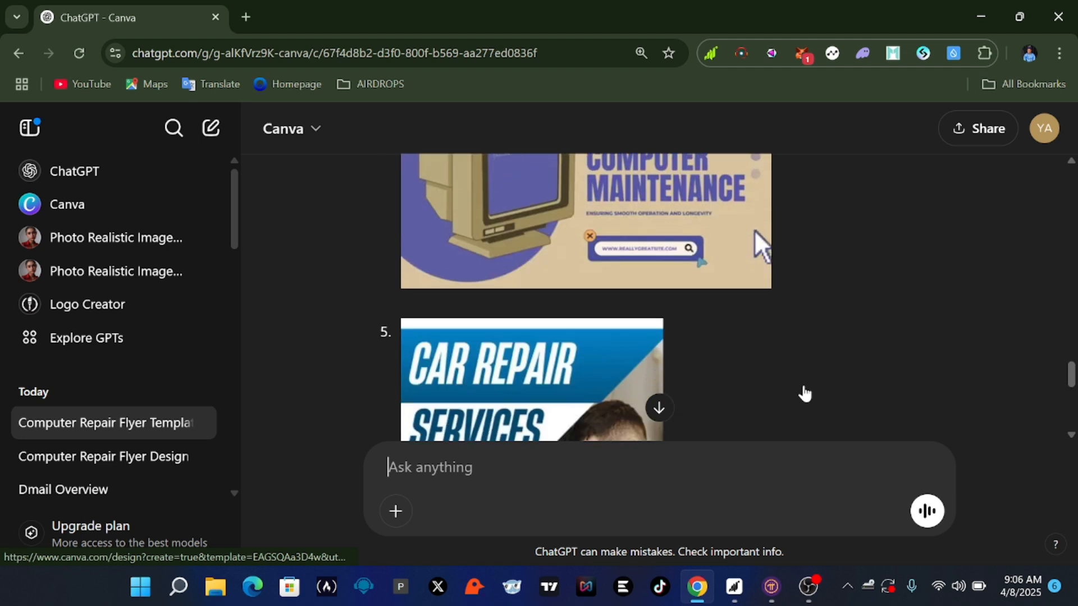
scroll(804, 393, "up", 10)
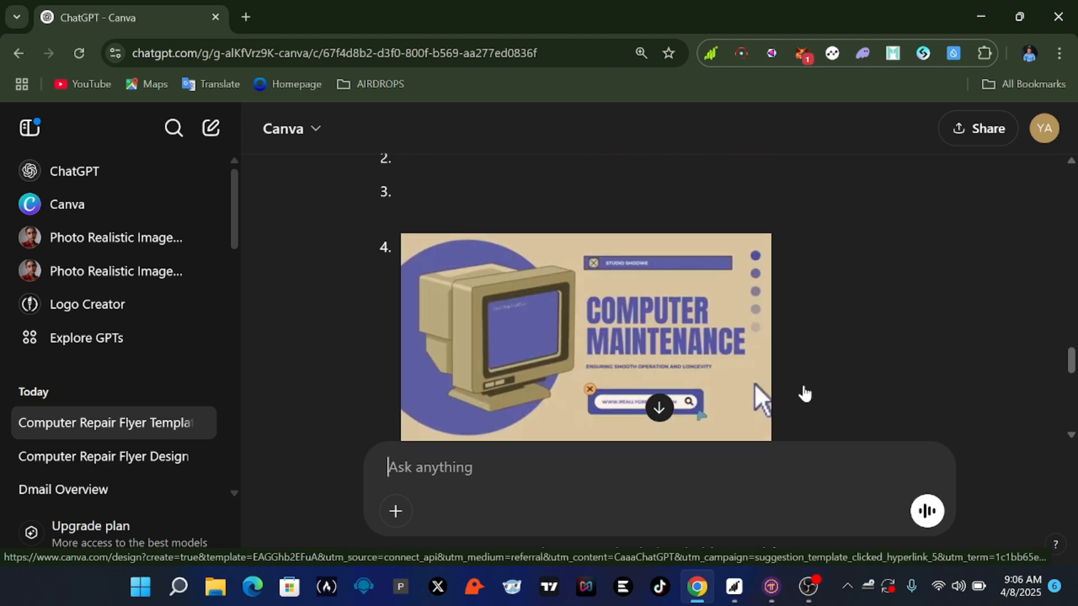
scroll(804, 393, "down", 1)
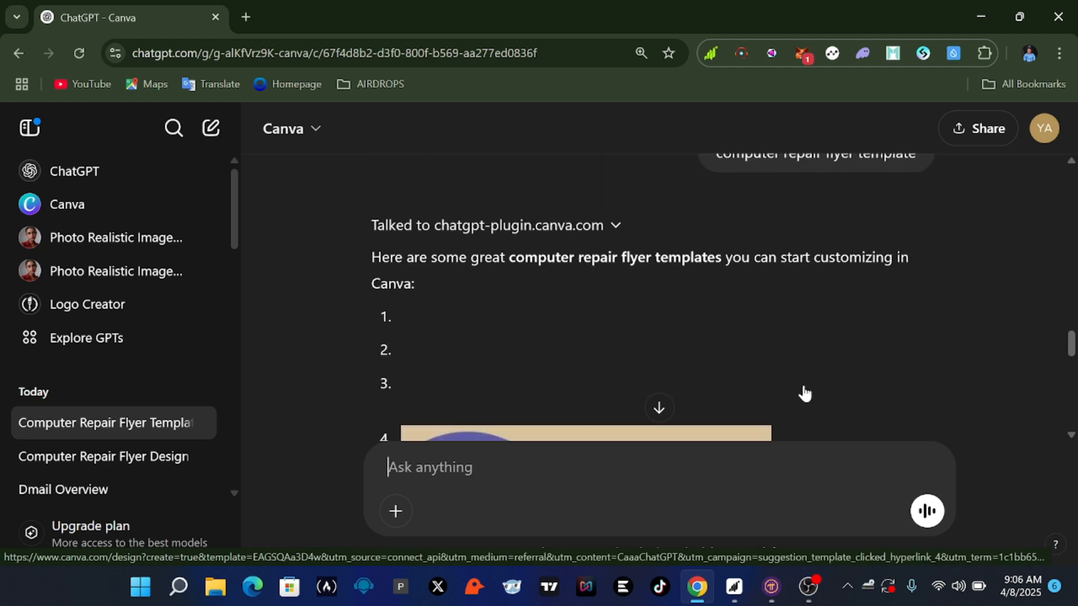
scroll(804, 393, "up", 3)
scroll(804, 393, "down", 6)
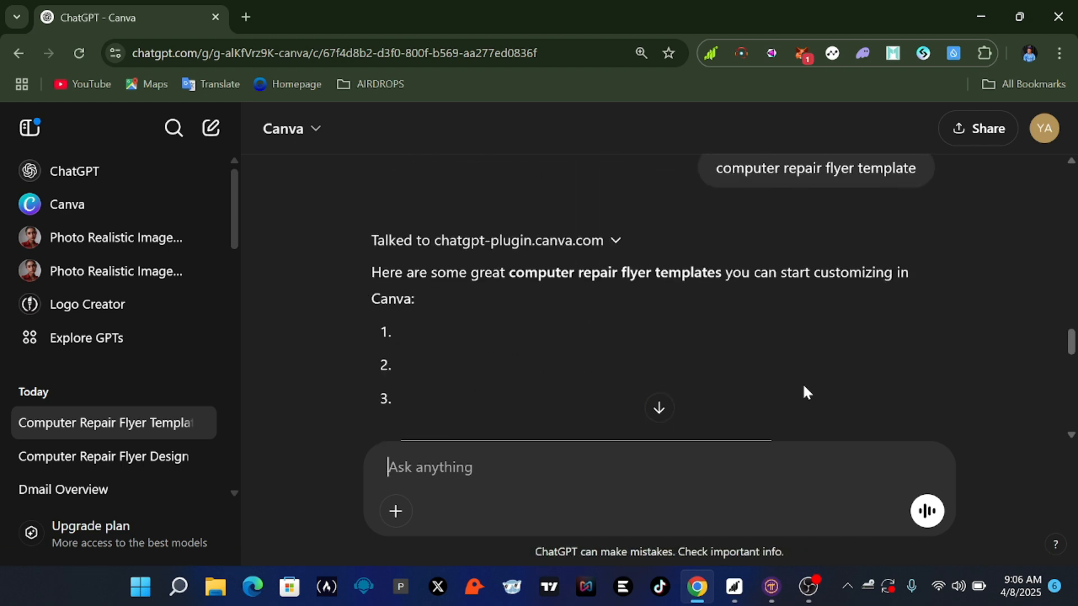
scroll(804, 393, "down", 7)
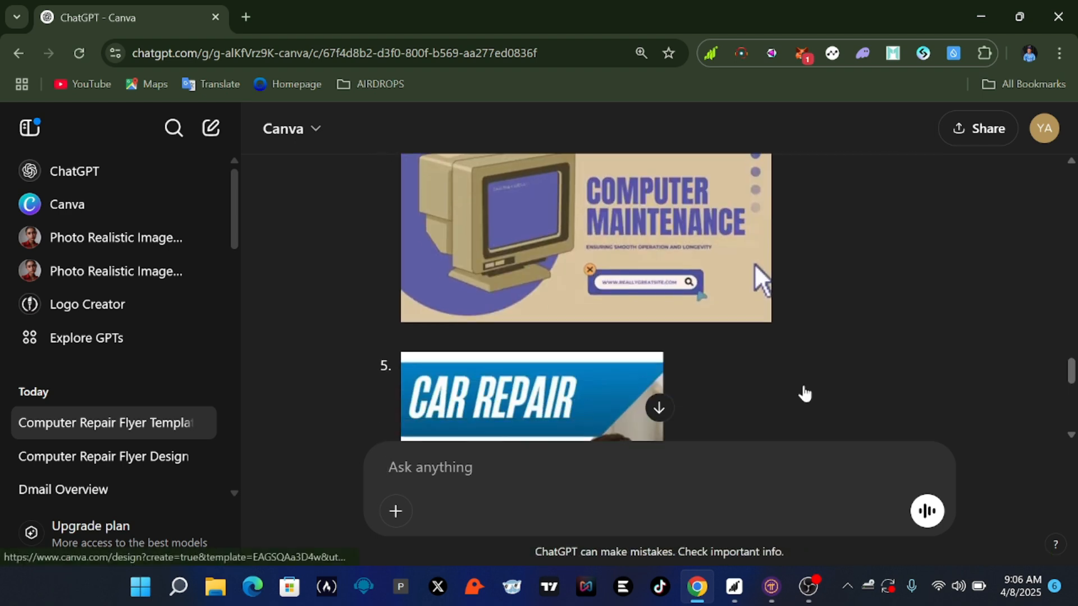
scroll(802, 387, "down", 2)
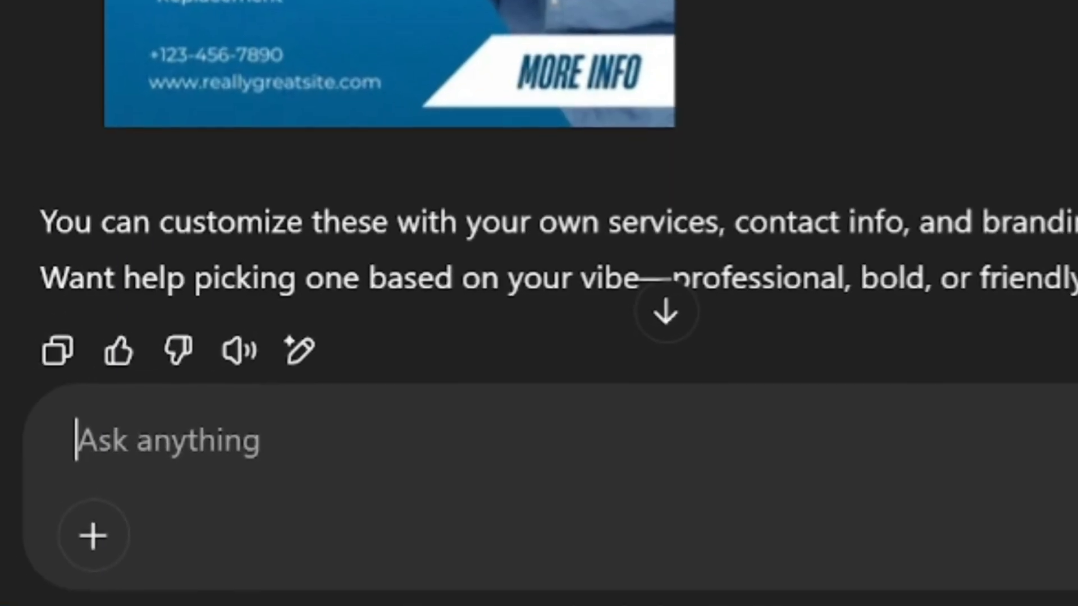
Open the Blue And White Modern Car Repair Services Flyer template in Canva.
type("more")
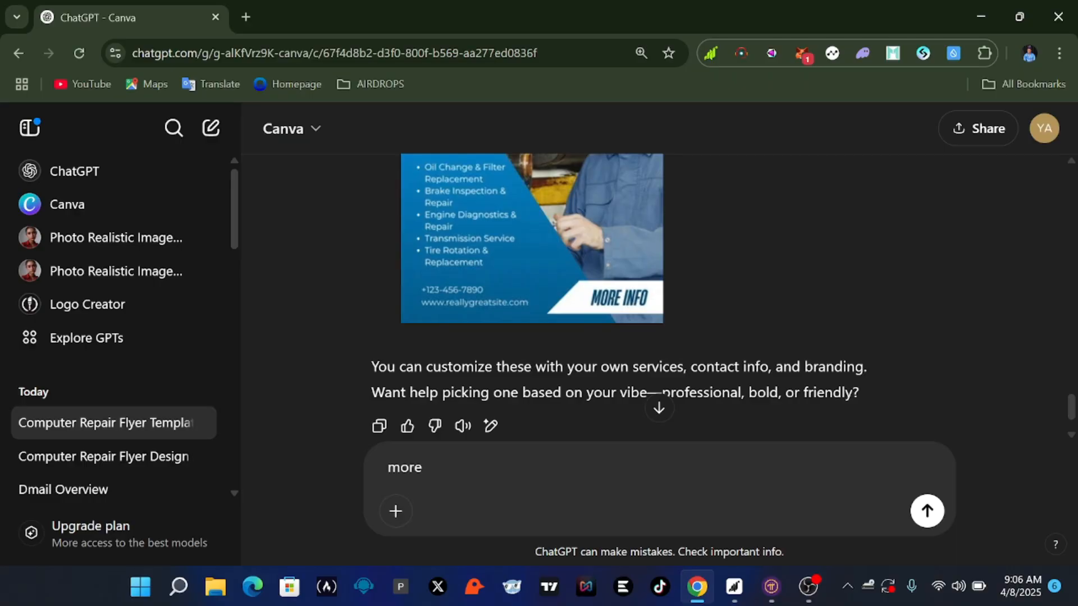
scroll(755, 289, "up", 2)
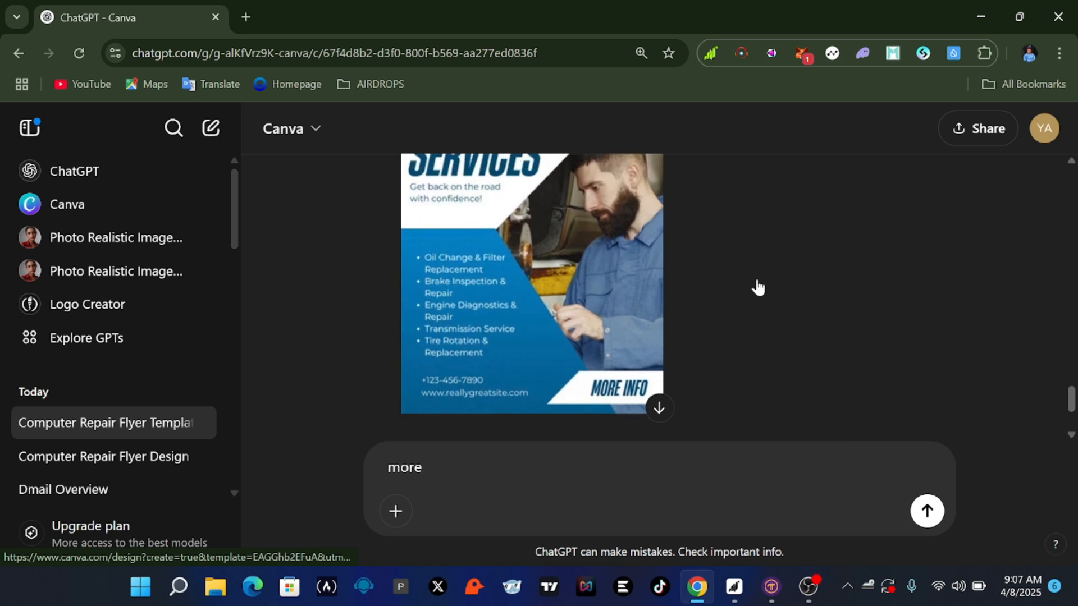
key("BackSpace")
key("BackSpace")
key("BackSpace")
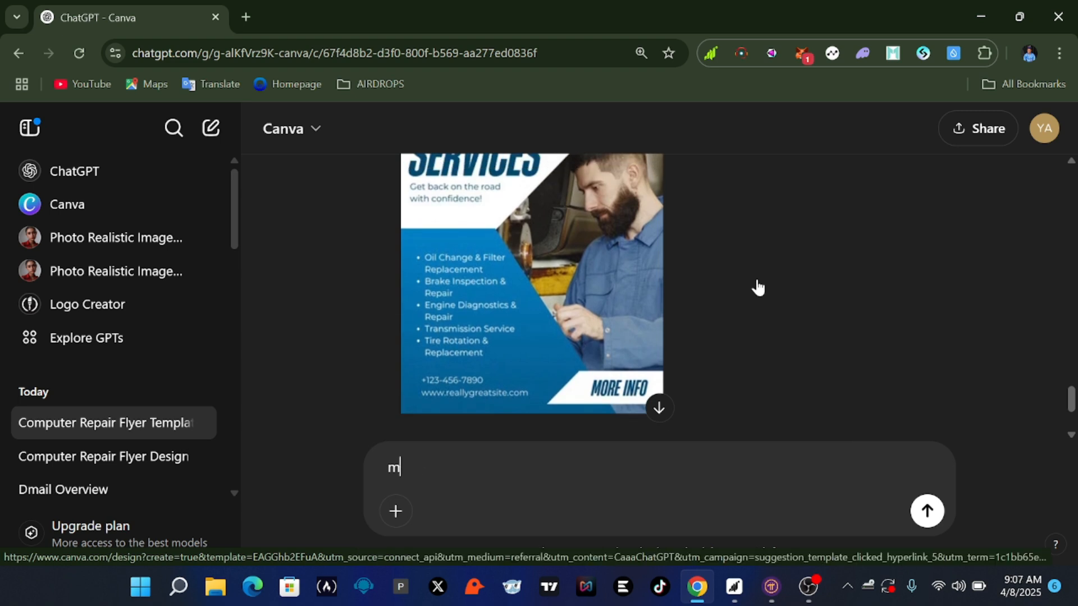
scroll(758, 287, "up", 2)
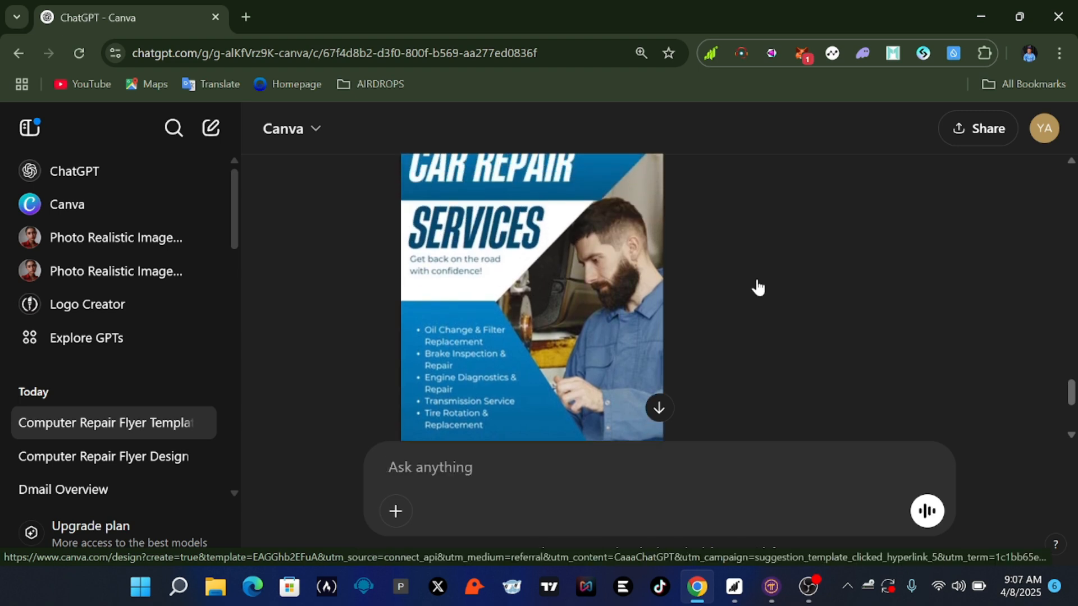
scroll(759, 264, "up", 6)
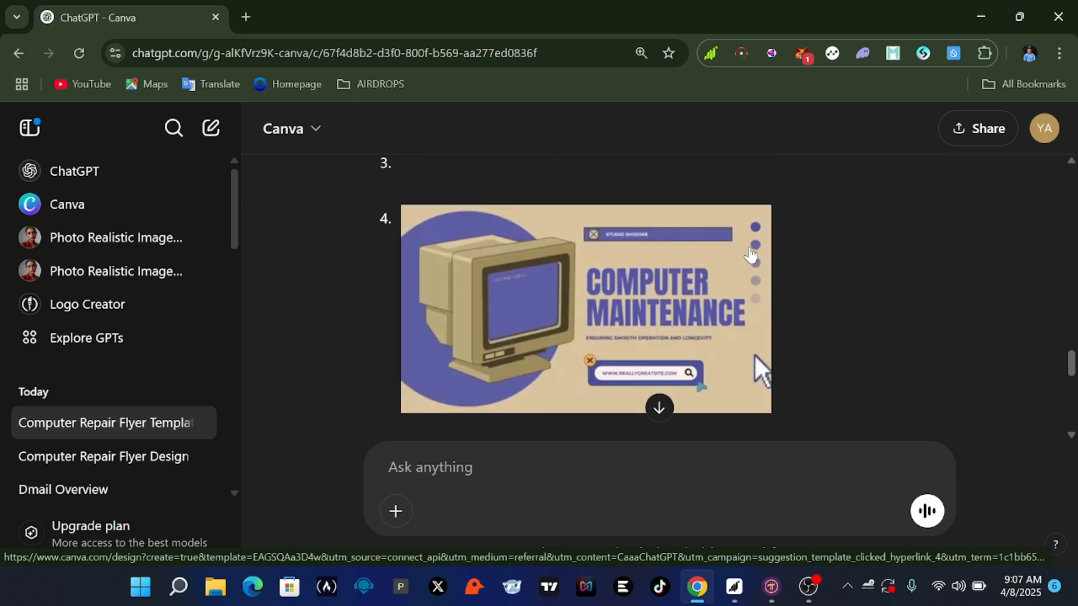
scroll(751, 255, "down", 5)
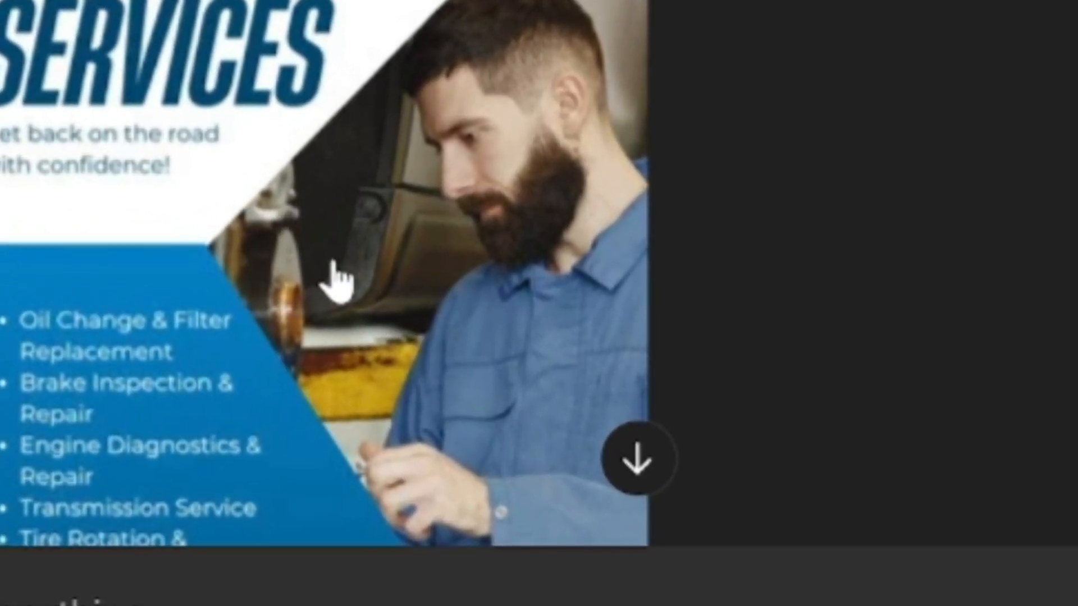
left_click(441, 306)
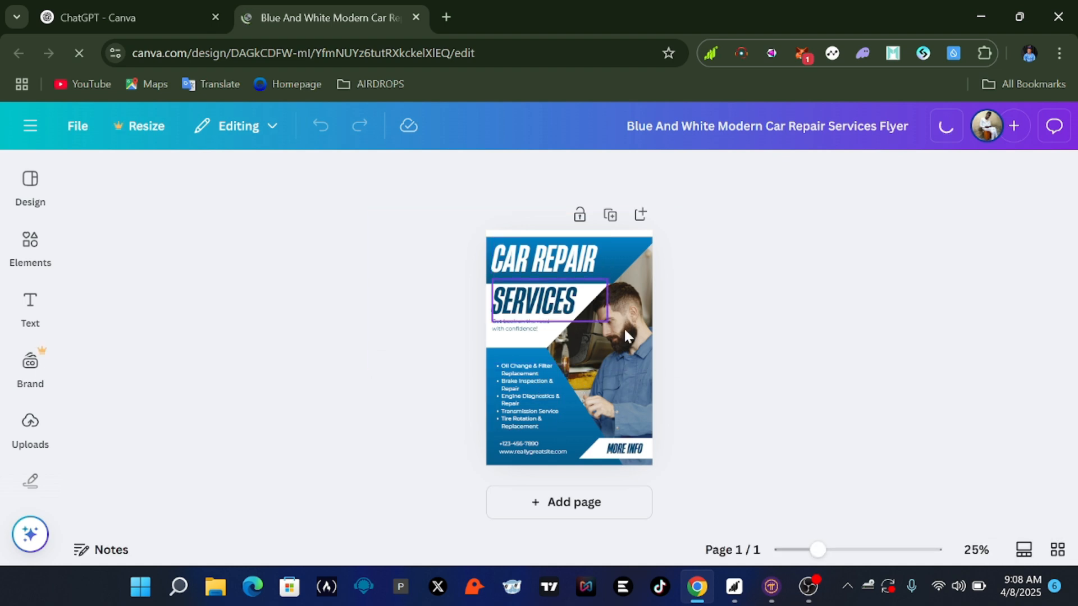
Zoom in on the Car Repair Services flyer in the Canva editor.
left_click_drag(818, 561, 773, 573)
Replace the top CAR REPAIR headline with the brand name YASIRGPT.
left_click(525, 194)
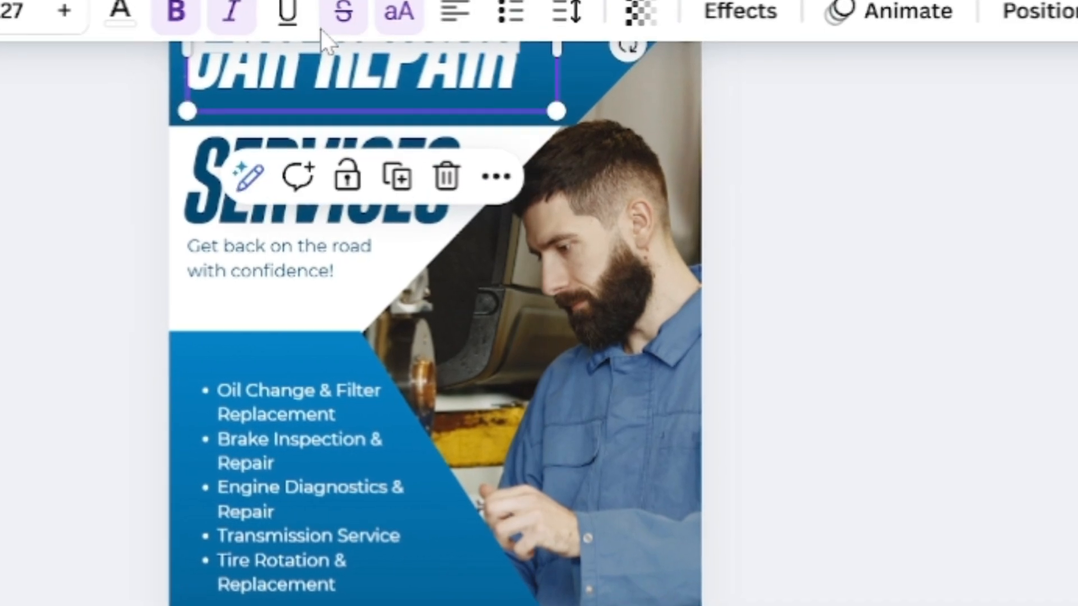
double_click(486, 73)
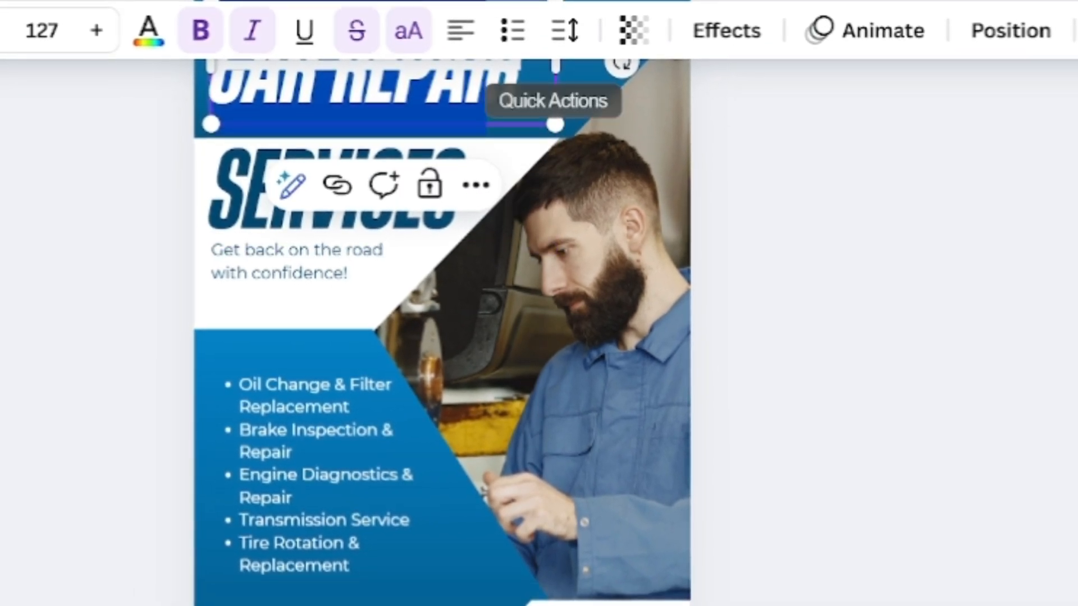
type("A")
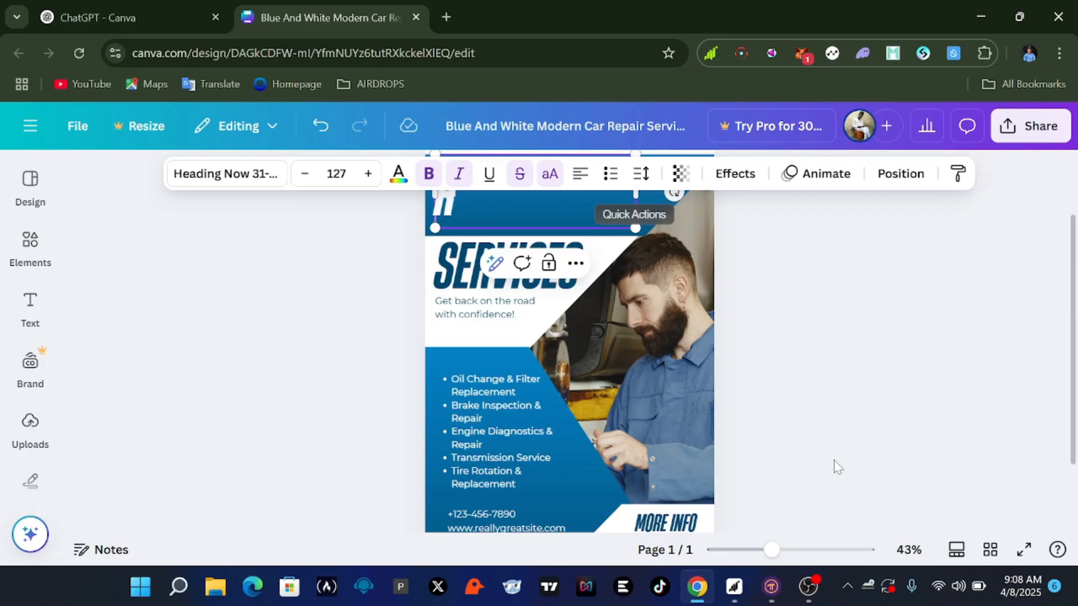
left_click_drag(792, 551, 773, 567)
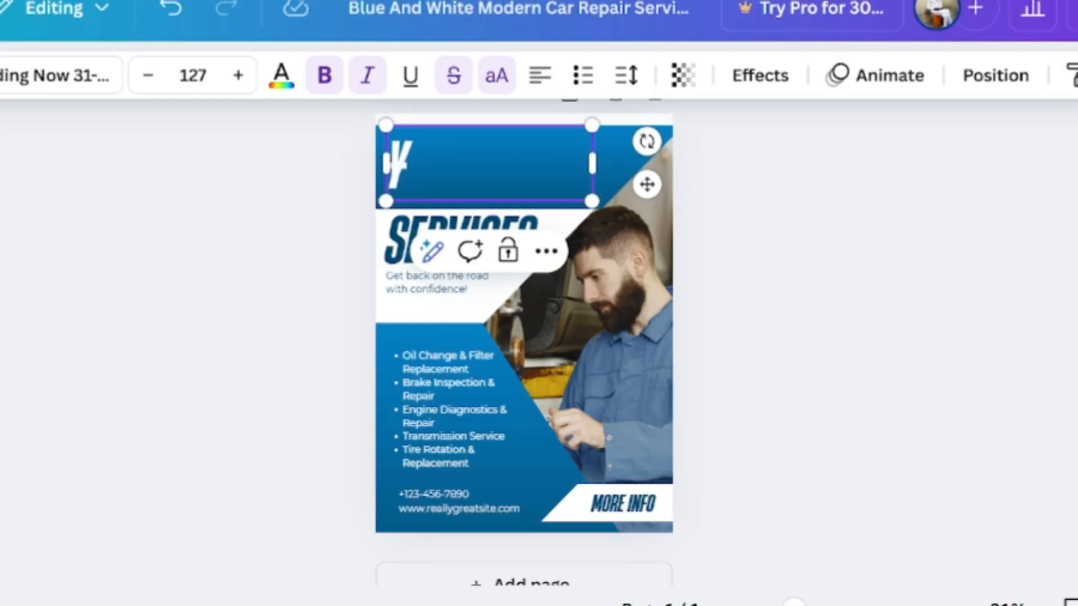
type("AS")
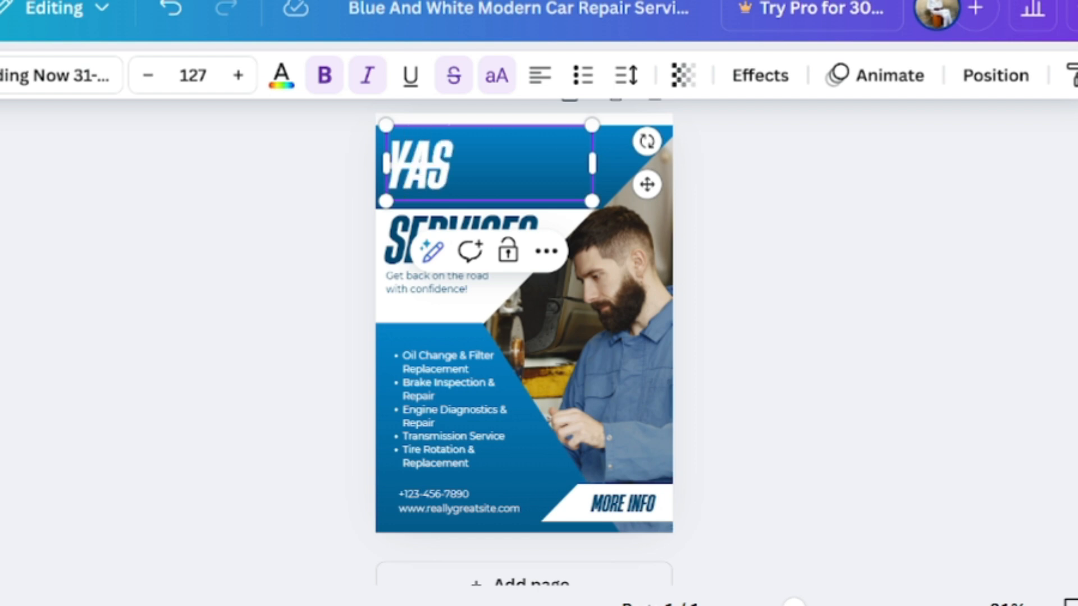
type("IR")
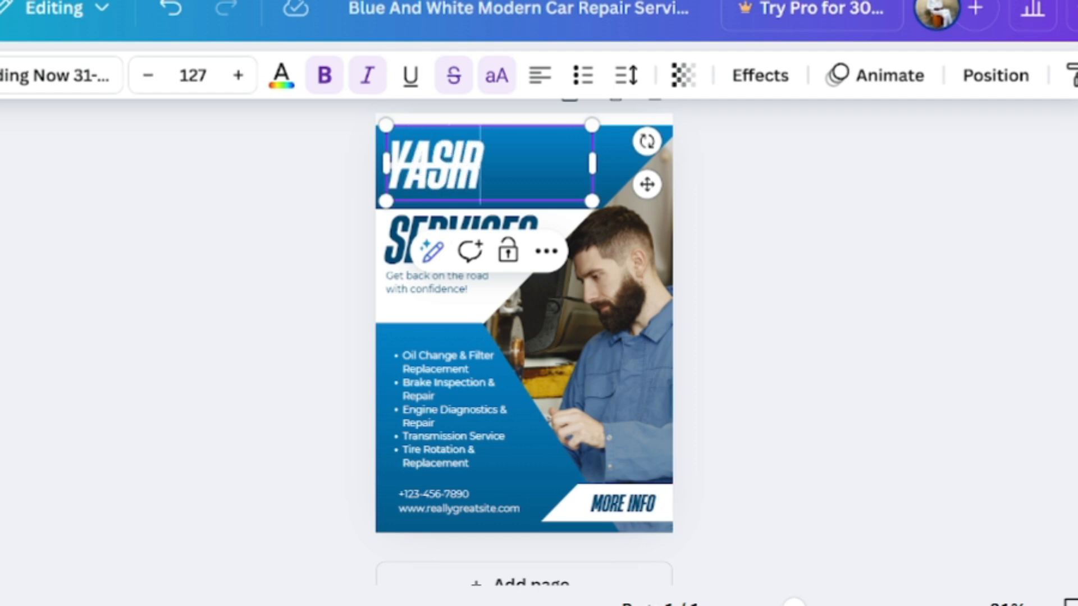
type("GPT")
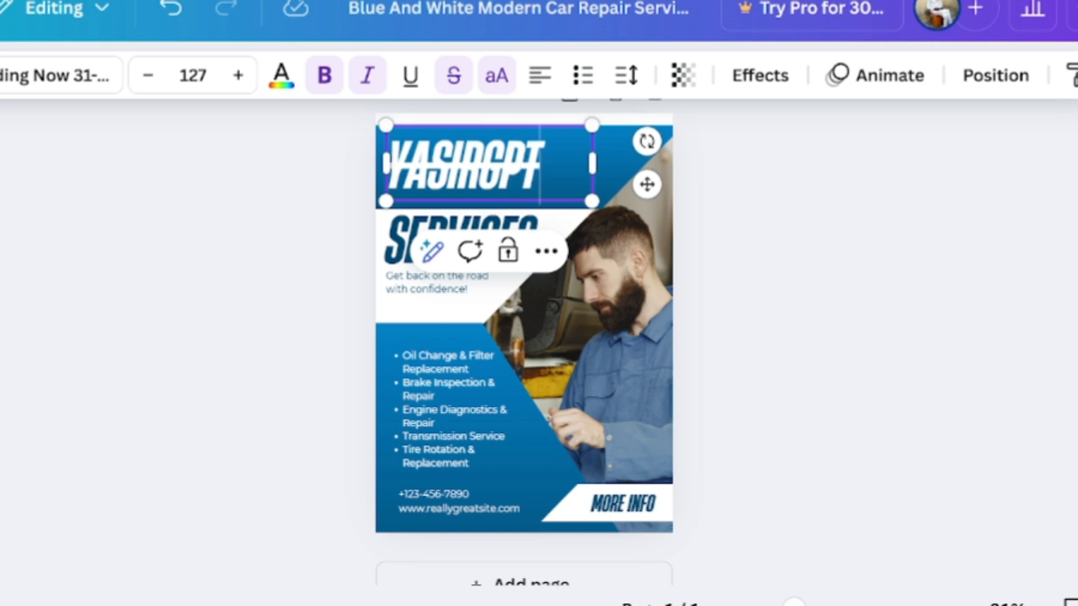
key("Return")
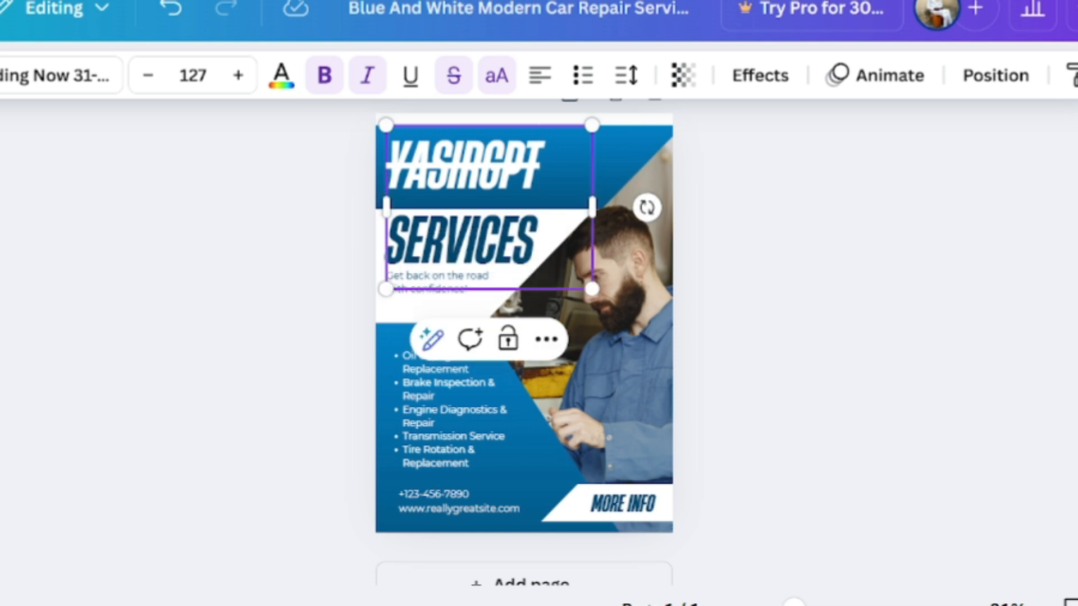
type("CA")
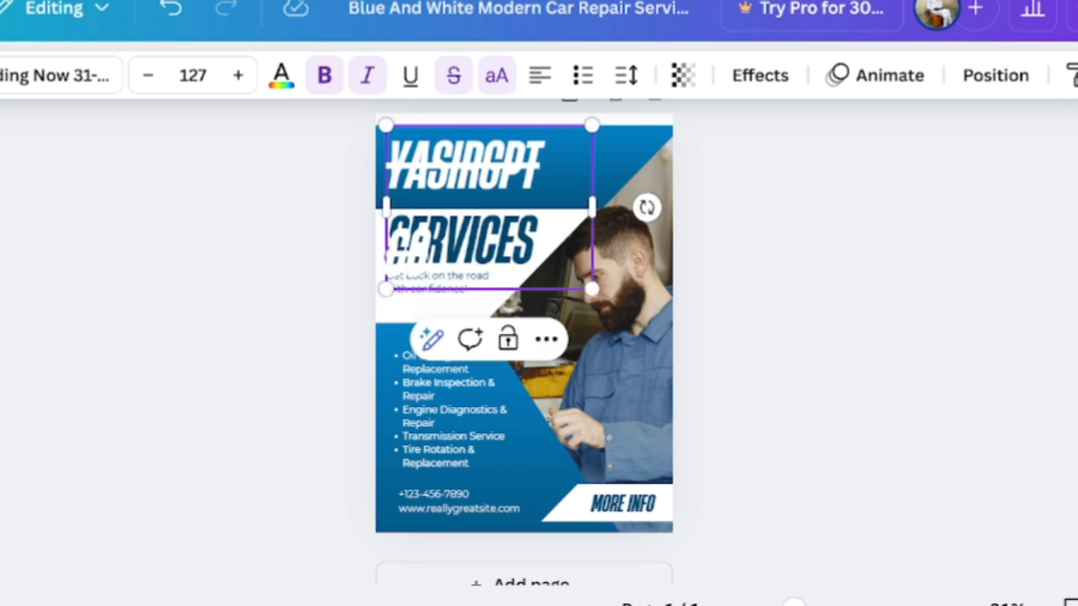
key("BackSpace")
key("BackSpace")
key("BackSpace")
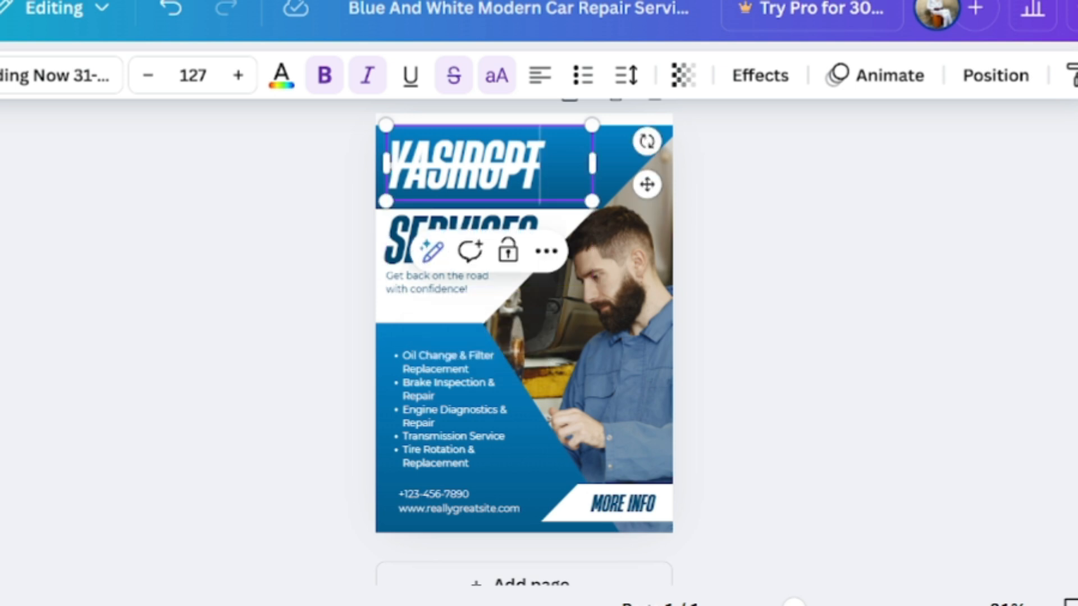
left_click(699, 261)
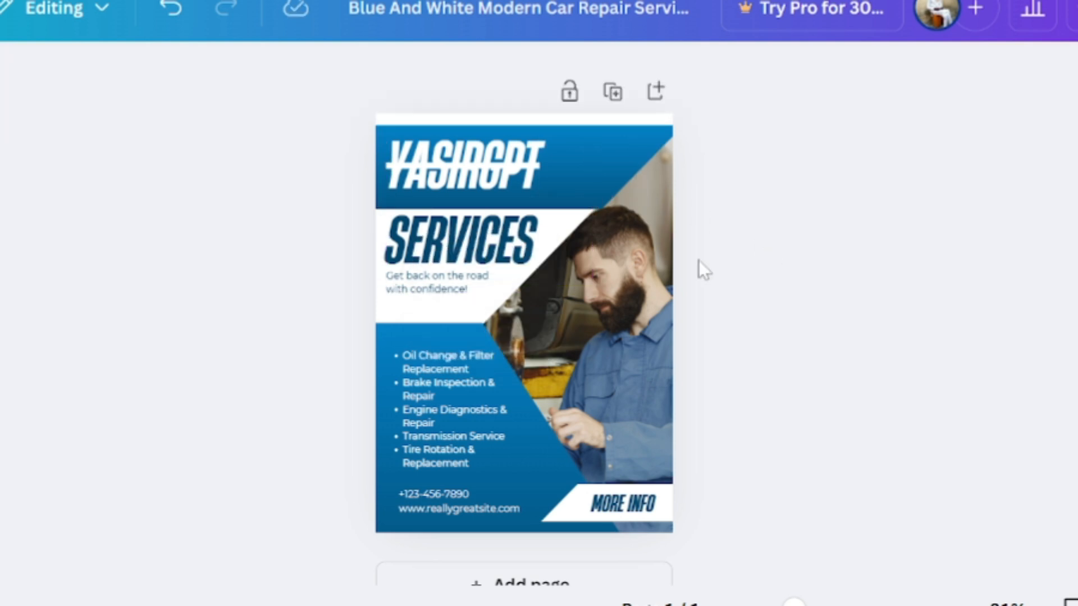
Retitle SERVICES as a two-line COMPUTER REPAIR and shrink it below the heading.
double_click(470, 258)
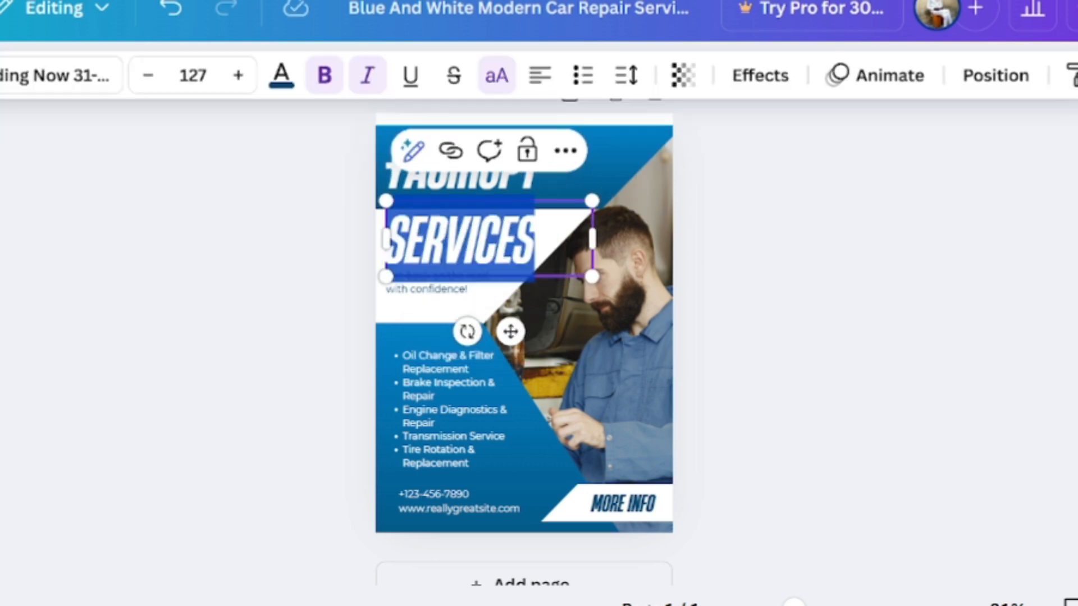
key("BackSpace")
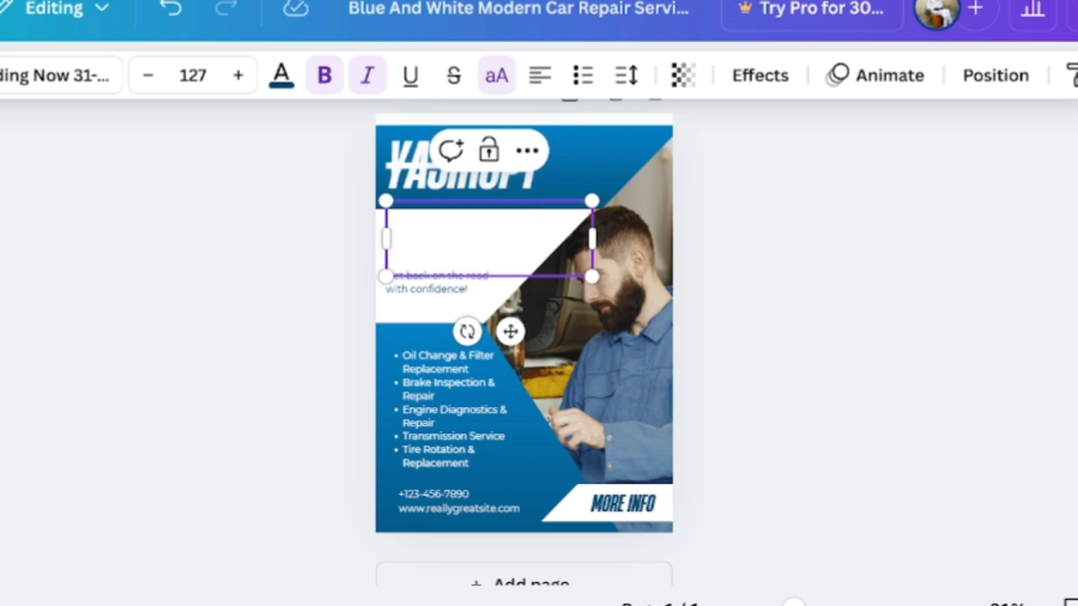
type("CM")
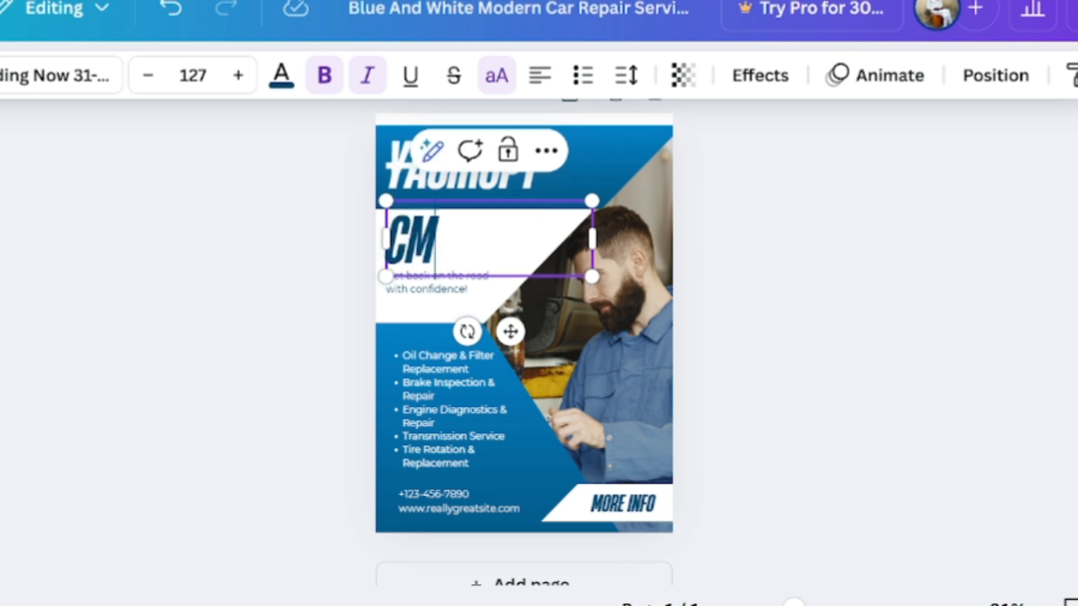
key("BackSpace")
type("O")
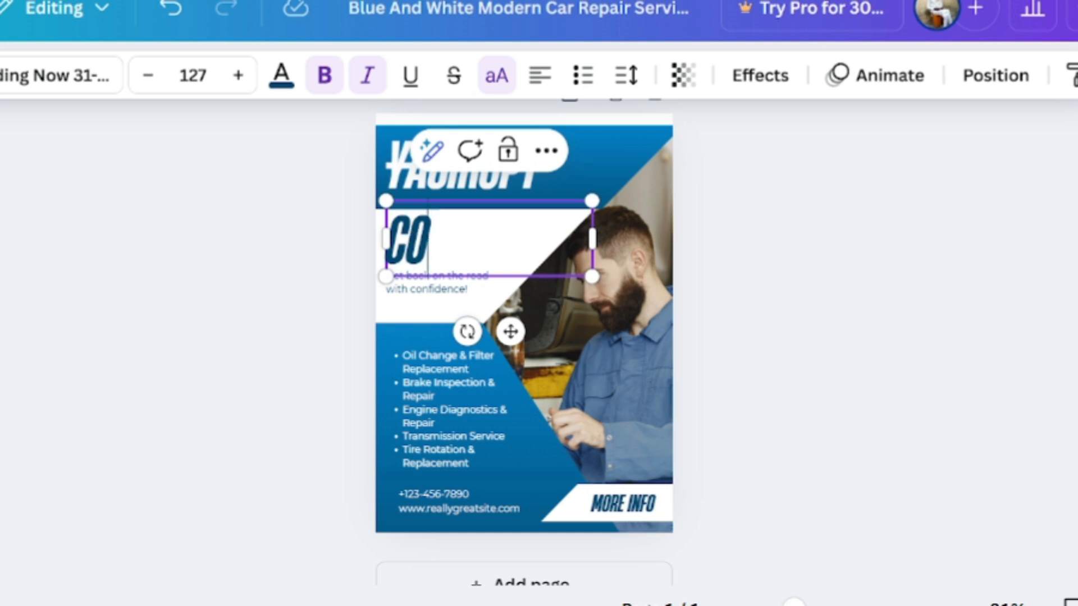
type("MP")
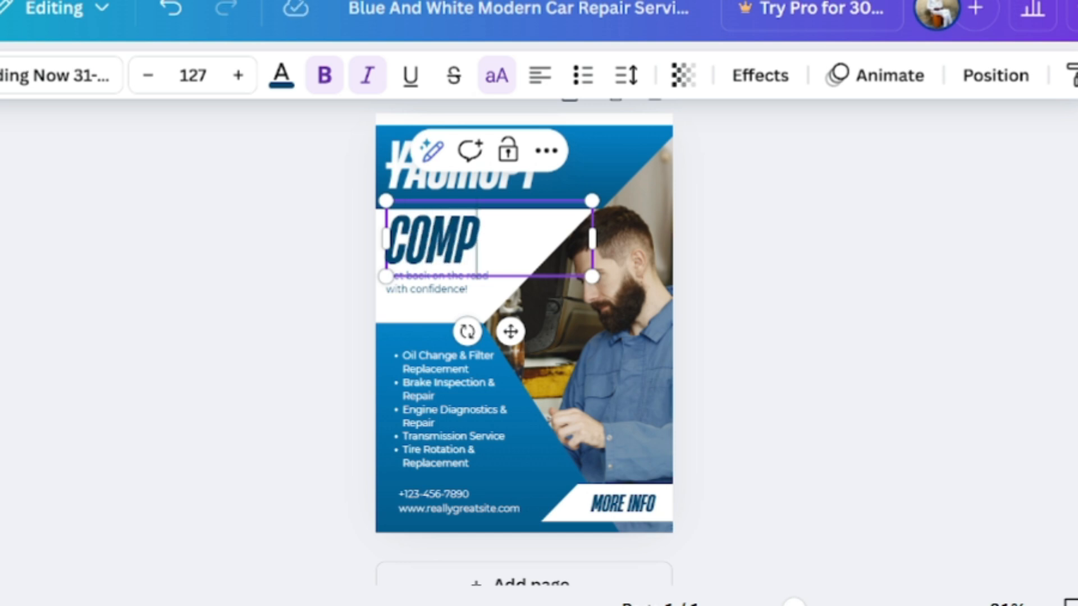
type("UTER")
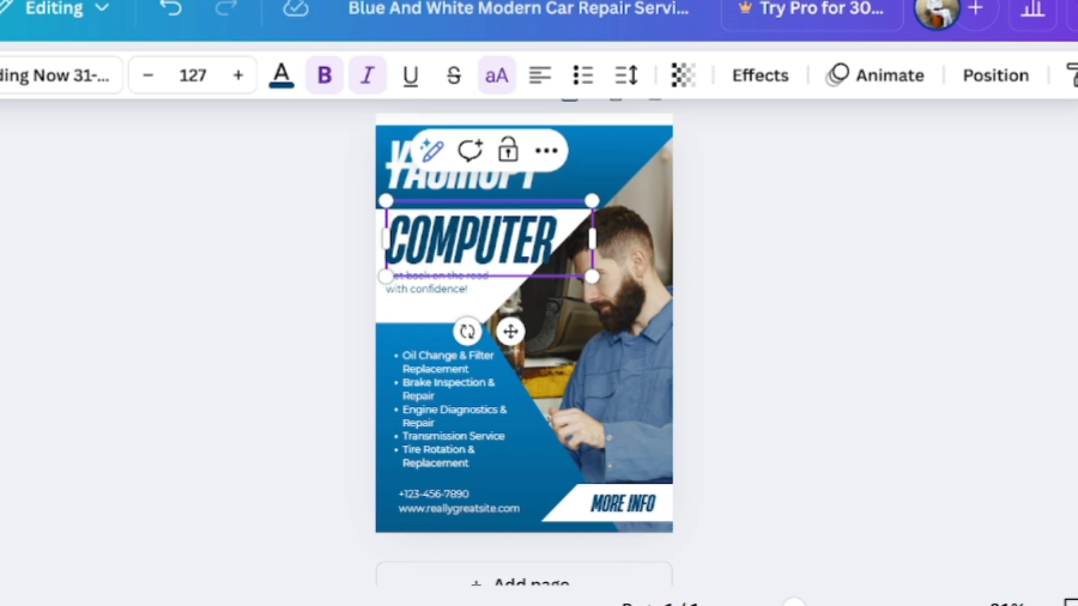
key("Return")
type("REPAIR")
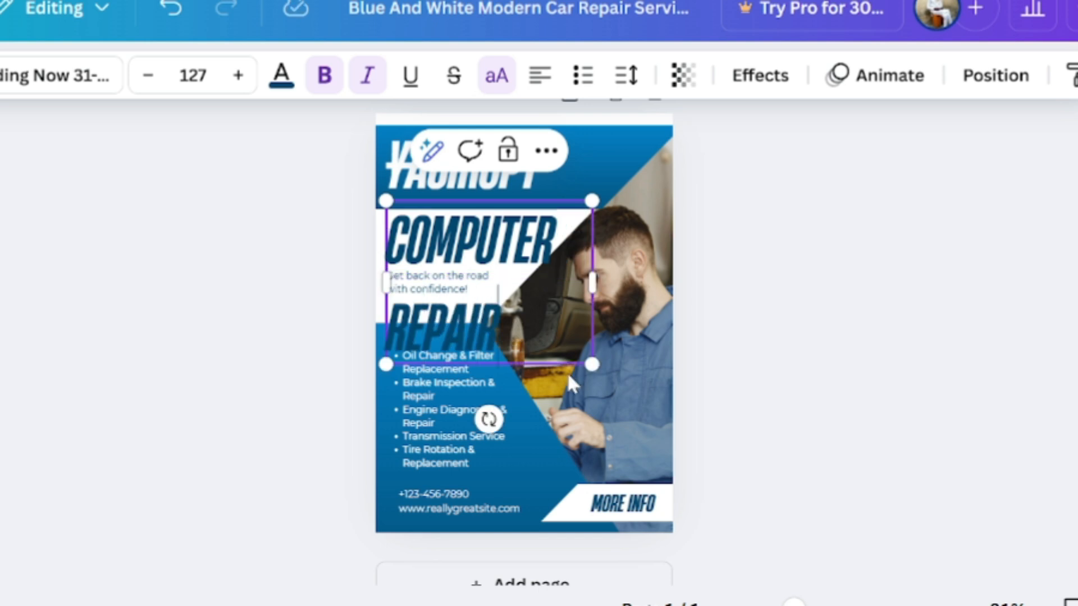
left_click_drag(592, 363, 472, 226)
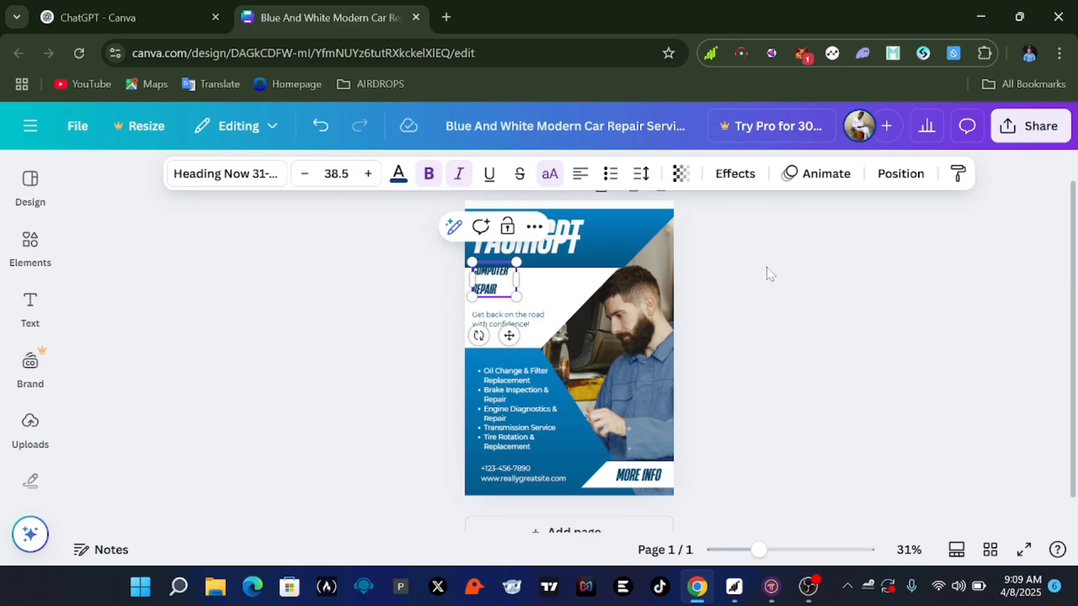
Replace the 'Get back on the road' tagline with 'Services' and move it above the bullets.
left_click(770, 274)
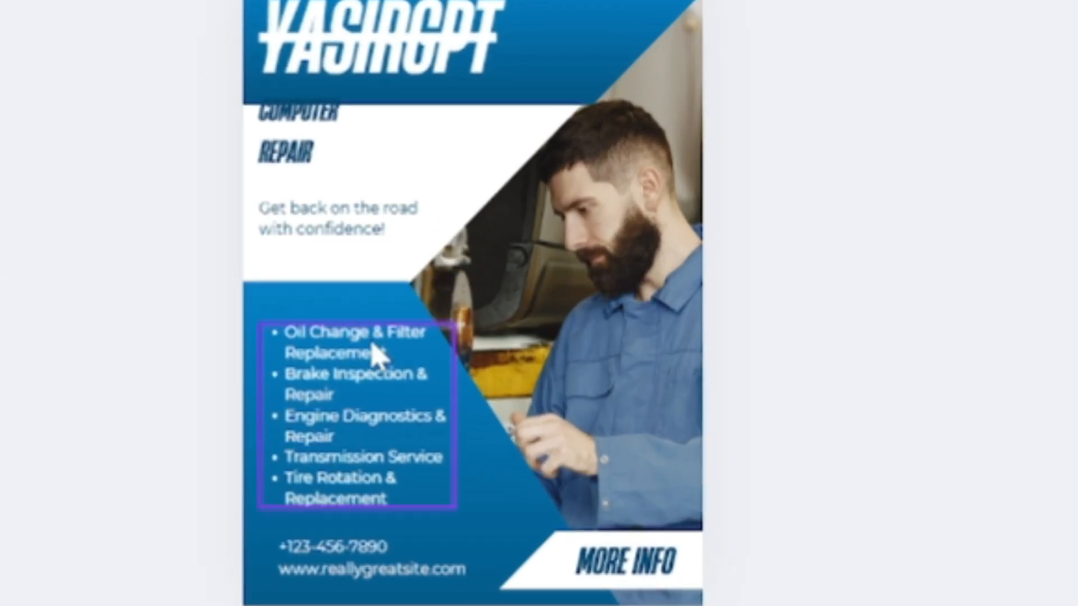
left_click(351, 234)
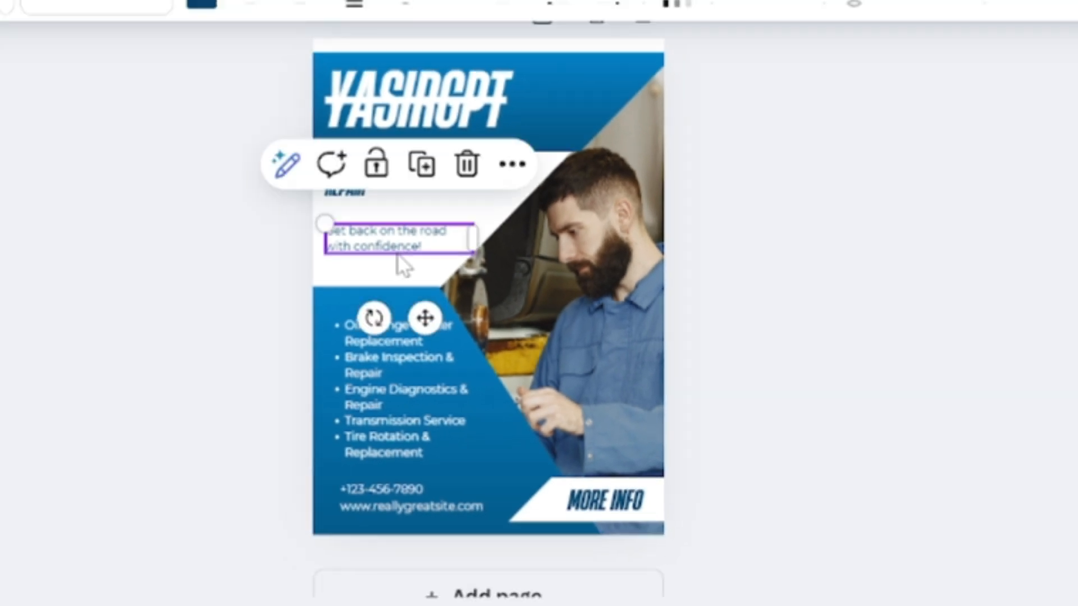
double_click(399, 252)
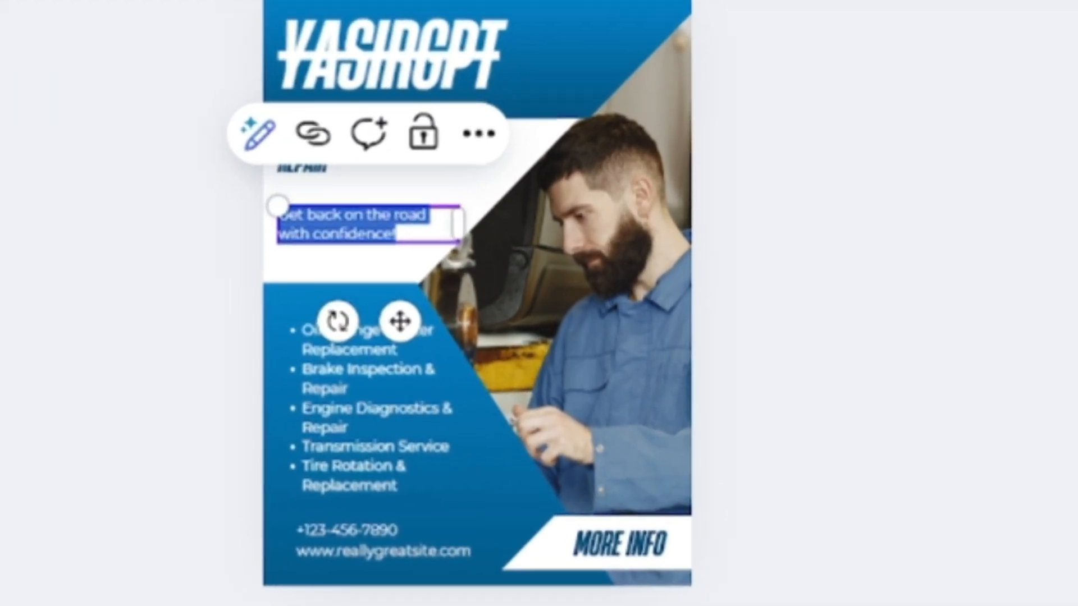
type("Free")
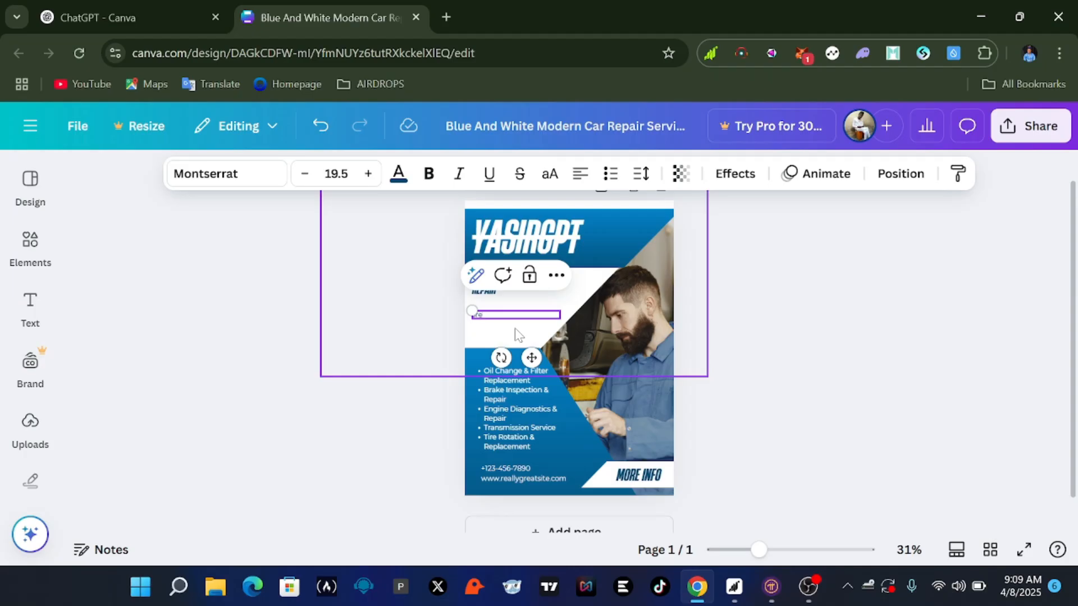
type("ervices")
left_click(767, 272)
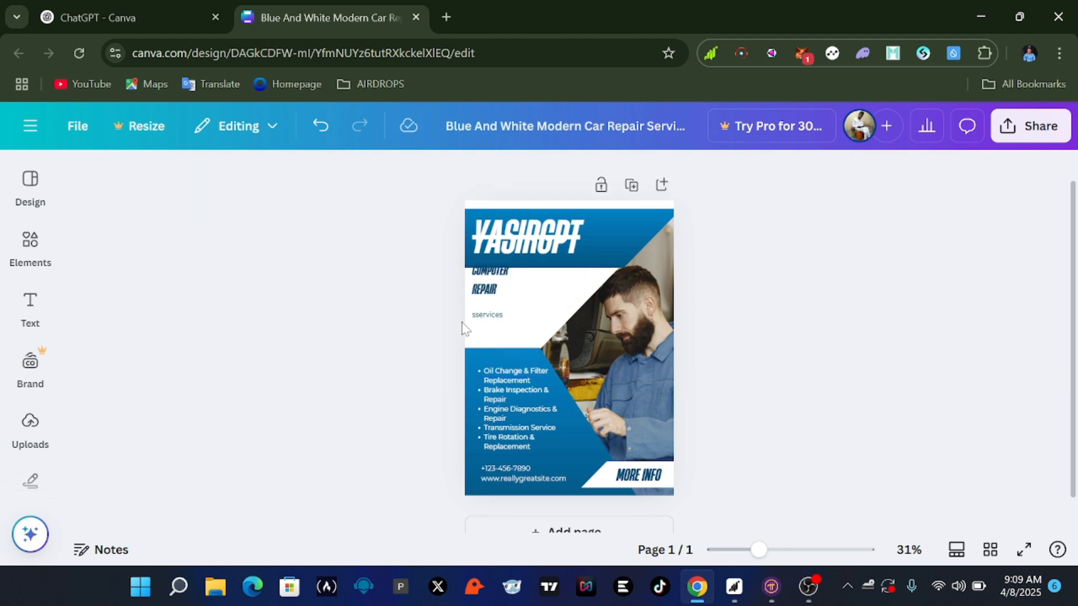
left_click(500, 318)
left_click_drag(501, 318, 497, 341)
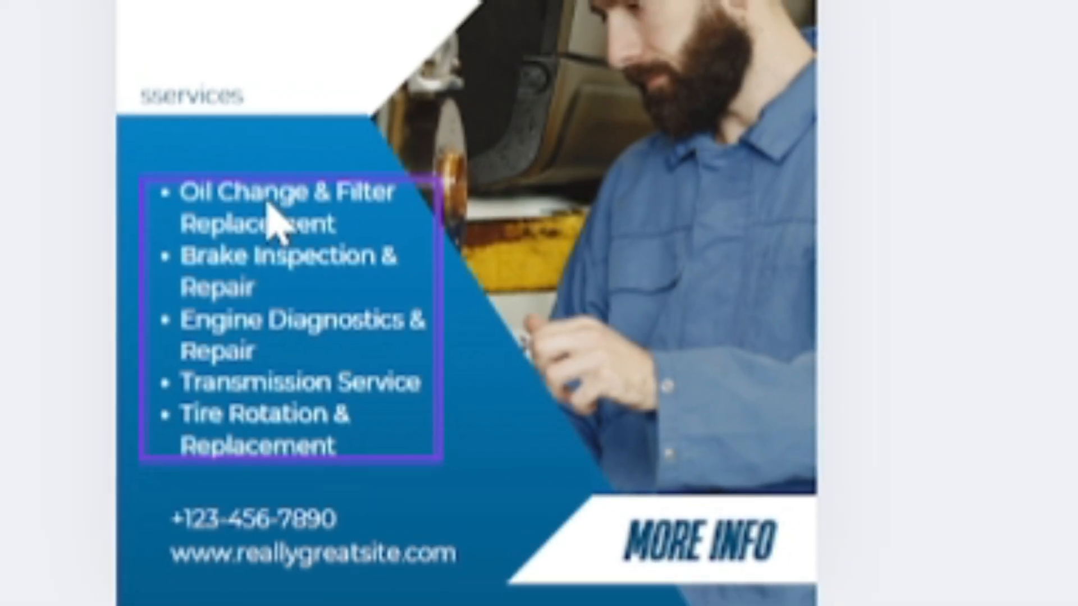
Rewrite the bullets as windows installation, computer maintanance, hardware repair and computer sales.
double_click(245, 210)
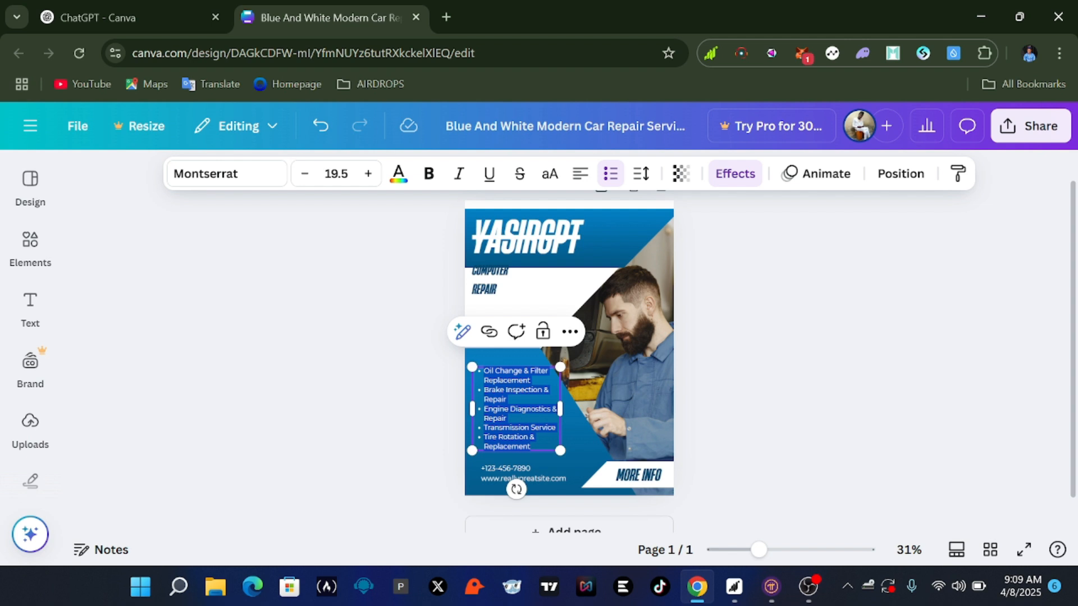
key("BackSpace")
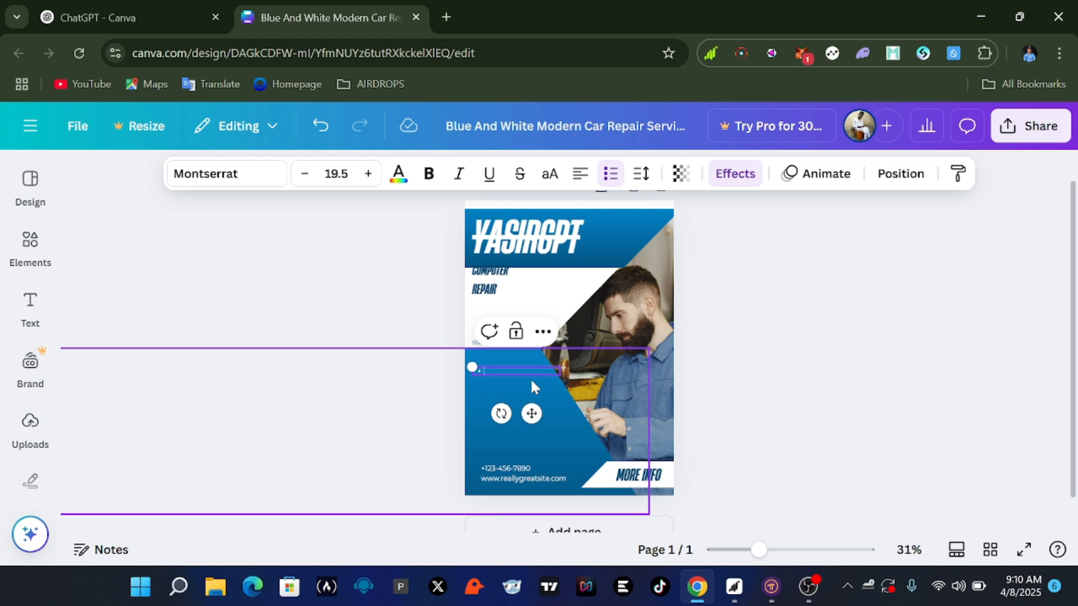
type("windows")
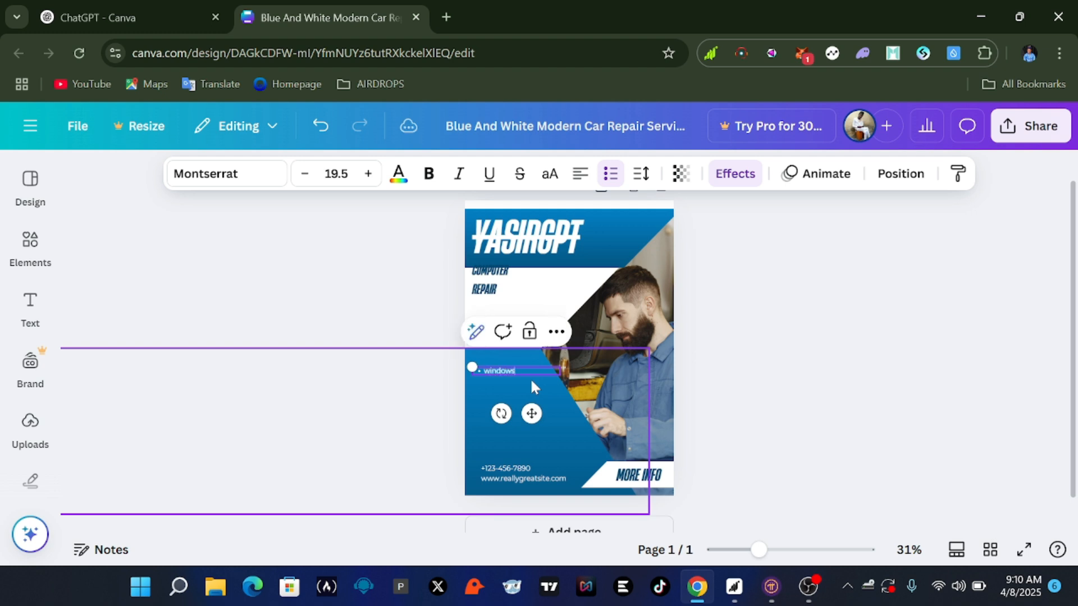
type(" installation")
key("Return")
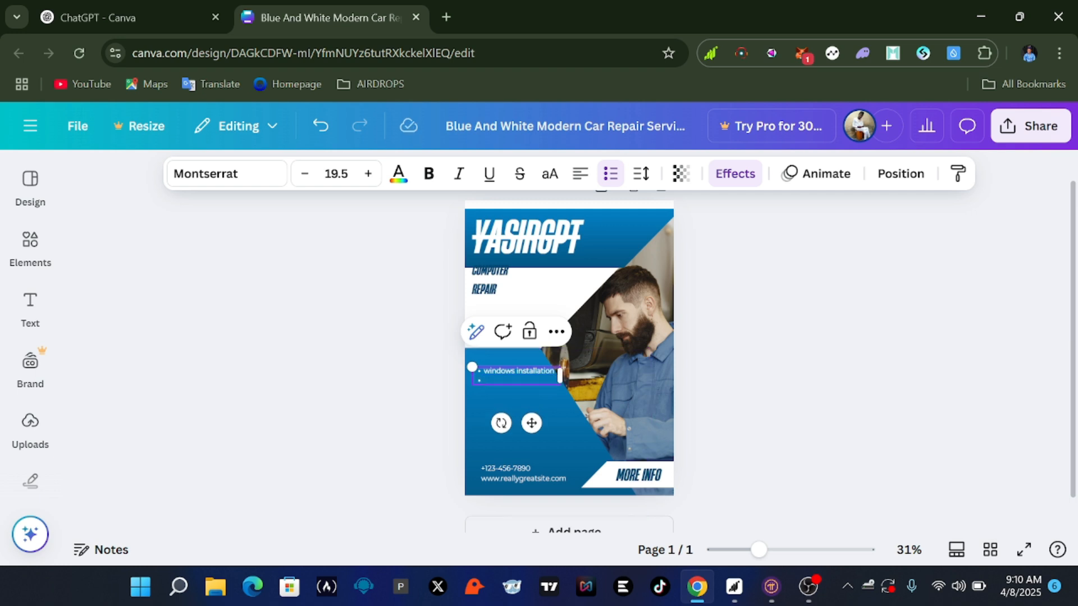
type("computer maintanance")
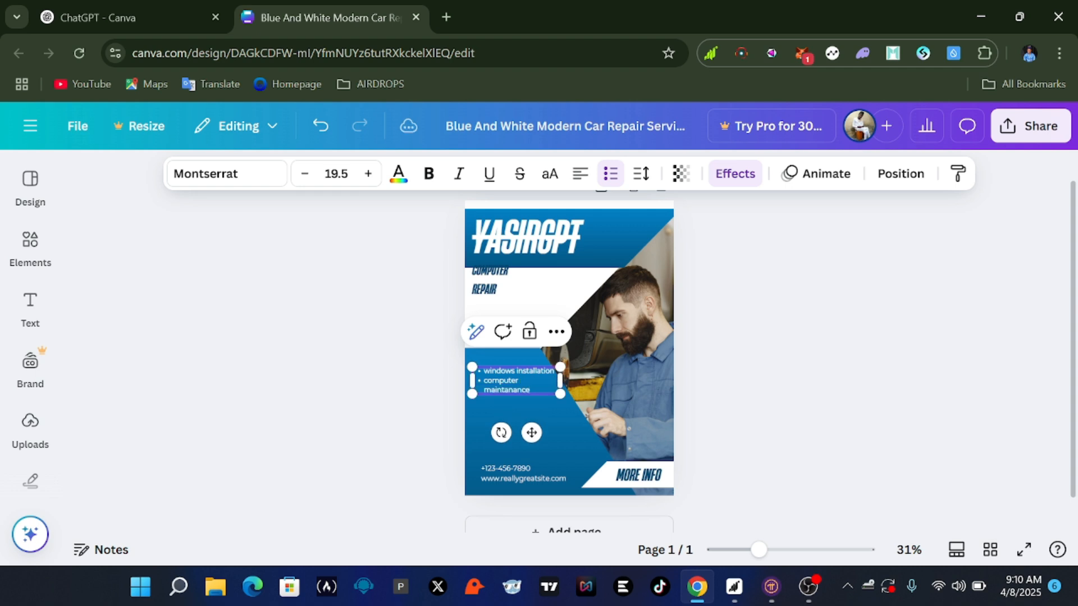
key("Return")
type("hae")
key("BackSpace")
type("rdware")
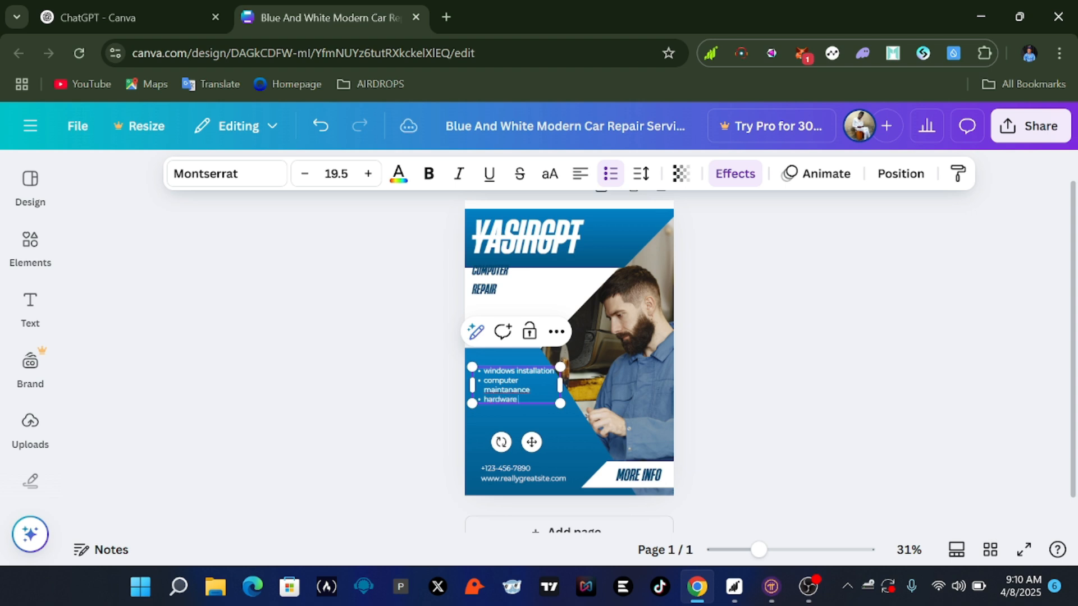
type(" repair")
key("Return")
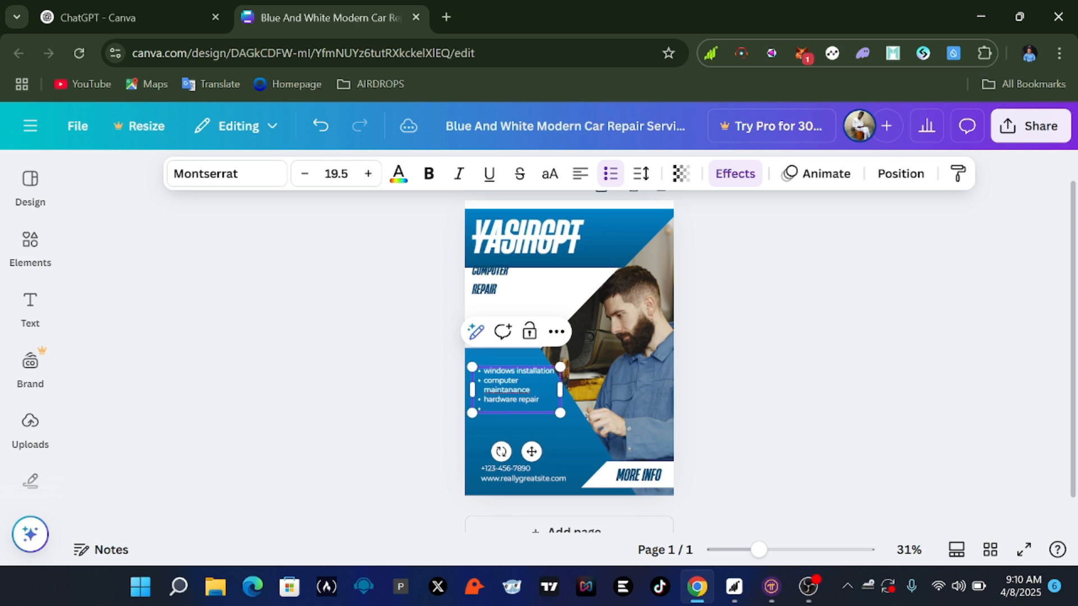
type("computer sales")
left_click(709, 372)
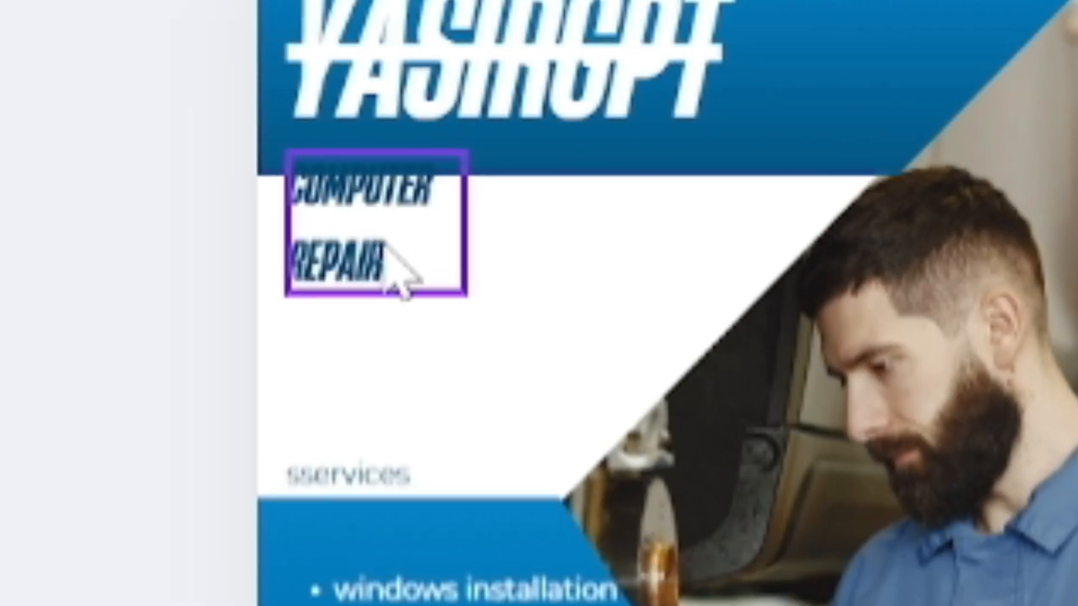
Nudge the COMPUTER REPAIR title slightly down-left on the flyer.
left_click_drag(502, 286, 498, 292)
left_click(834, 352)
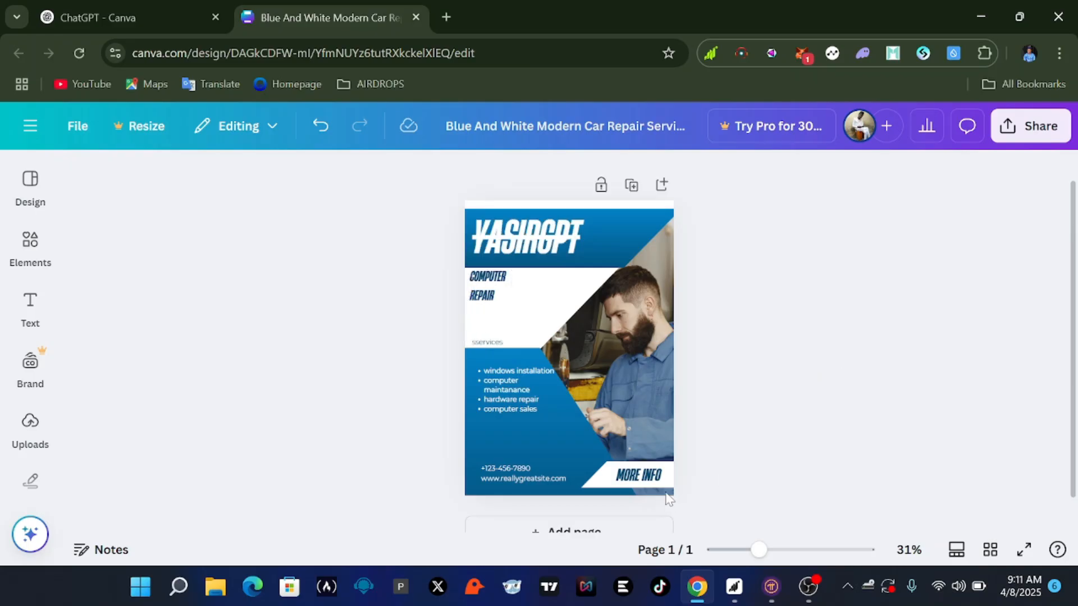
scroll(776, 412, "down", 1)
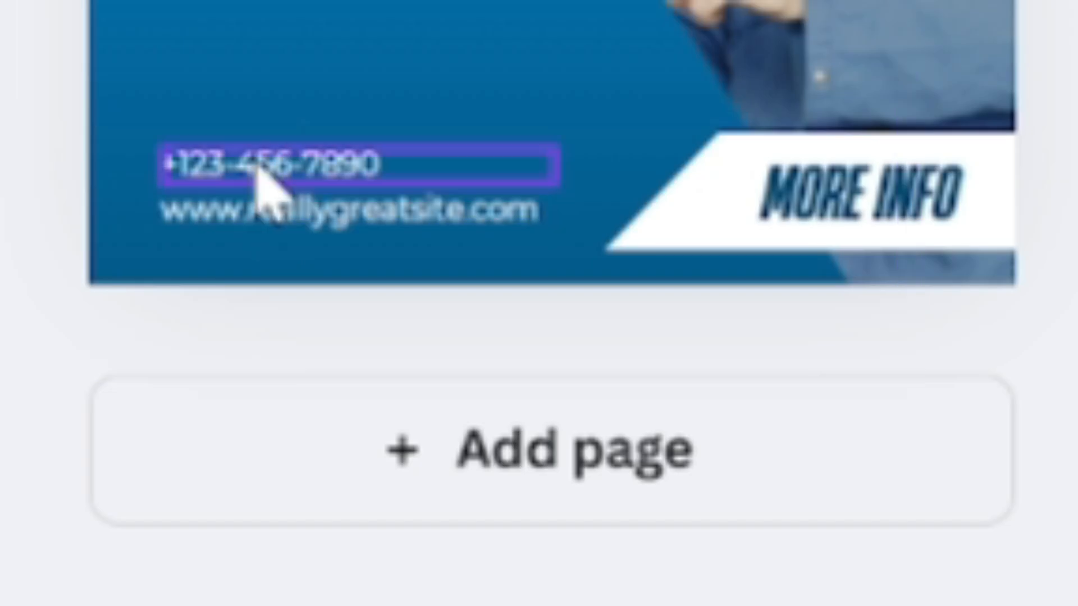
left_click(503, 436)
double_click(264, 168)
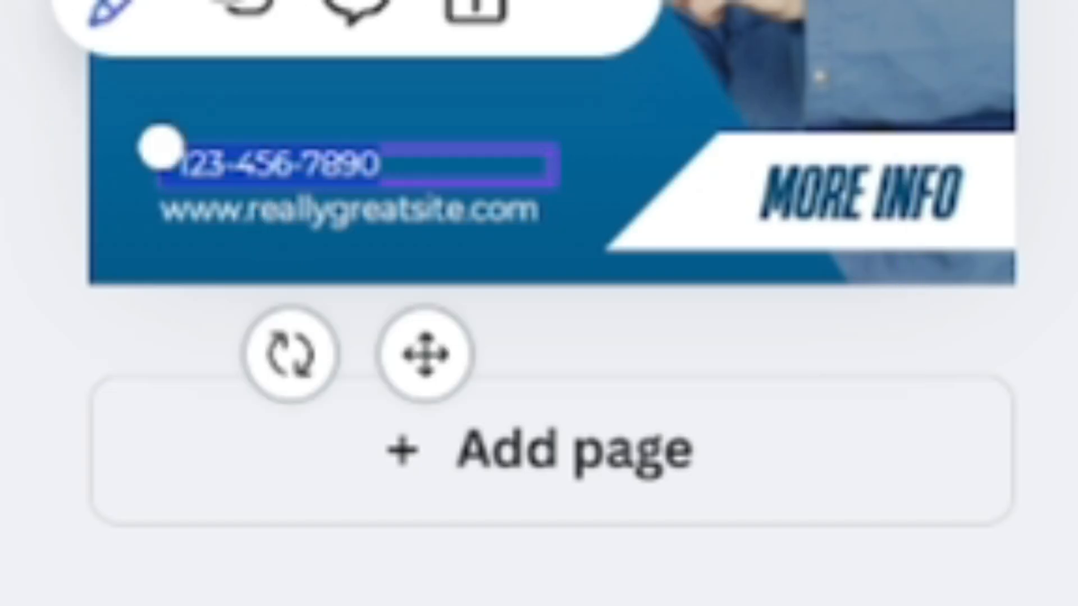
key("BackSpace")
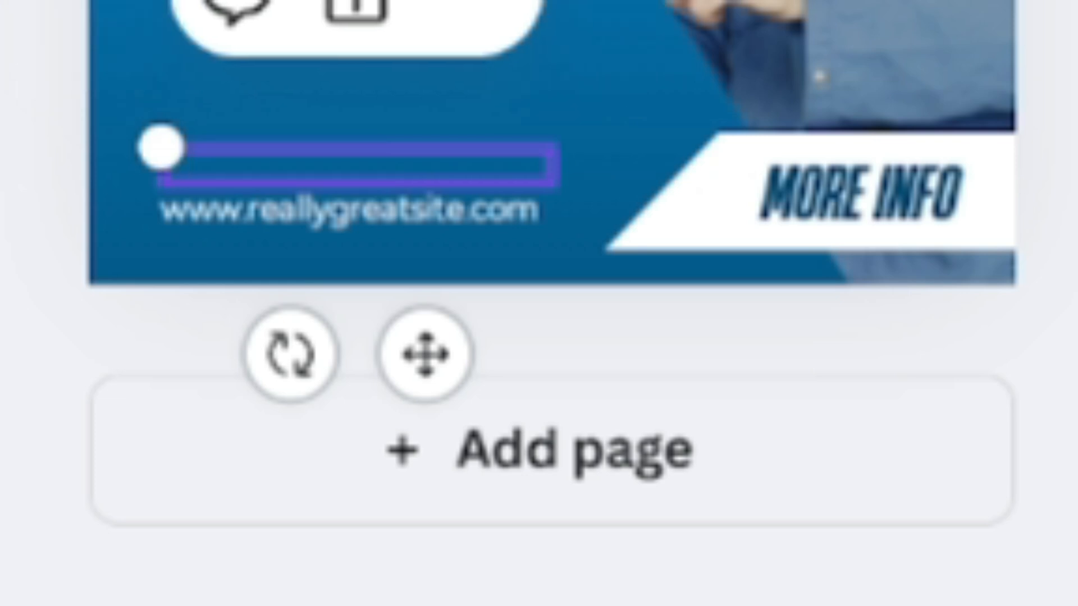
type("ea")
type("1380")
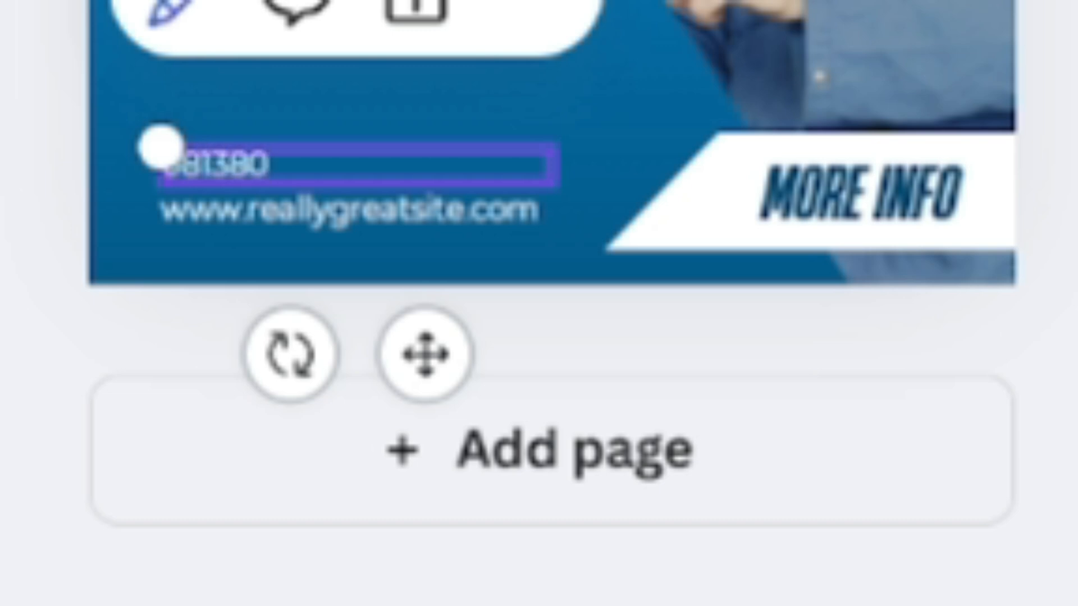
type("63222")
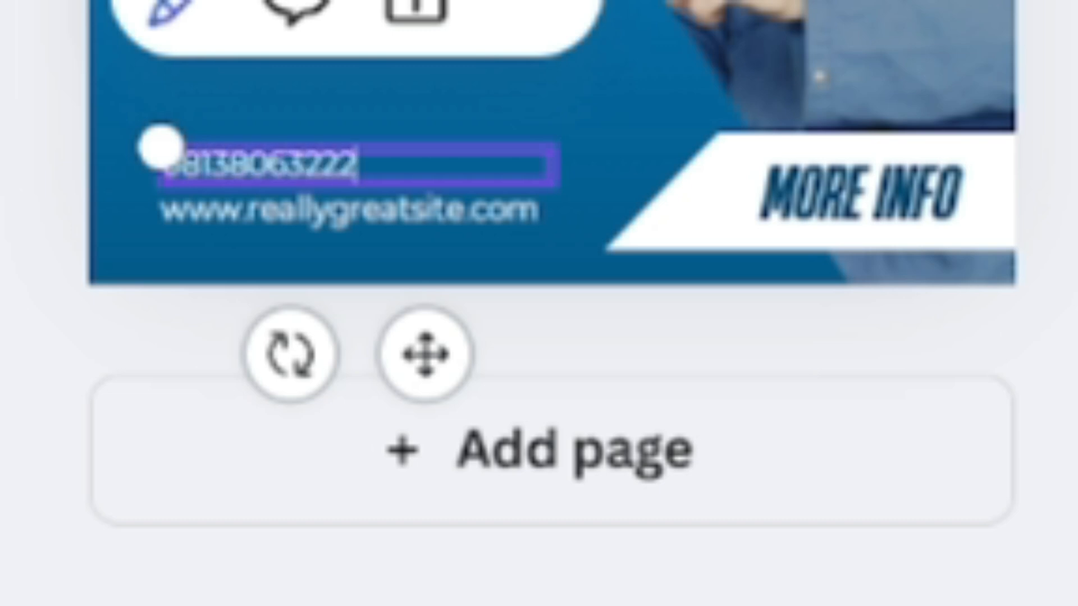
left_click(786, 51)
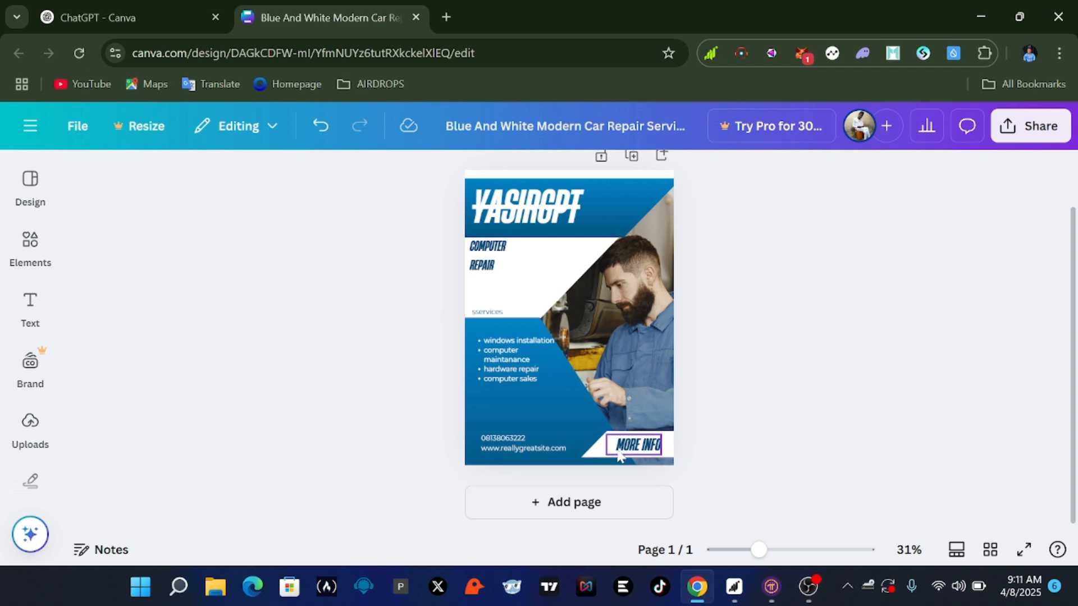
left_click(541, 449)
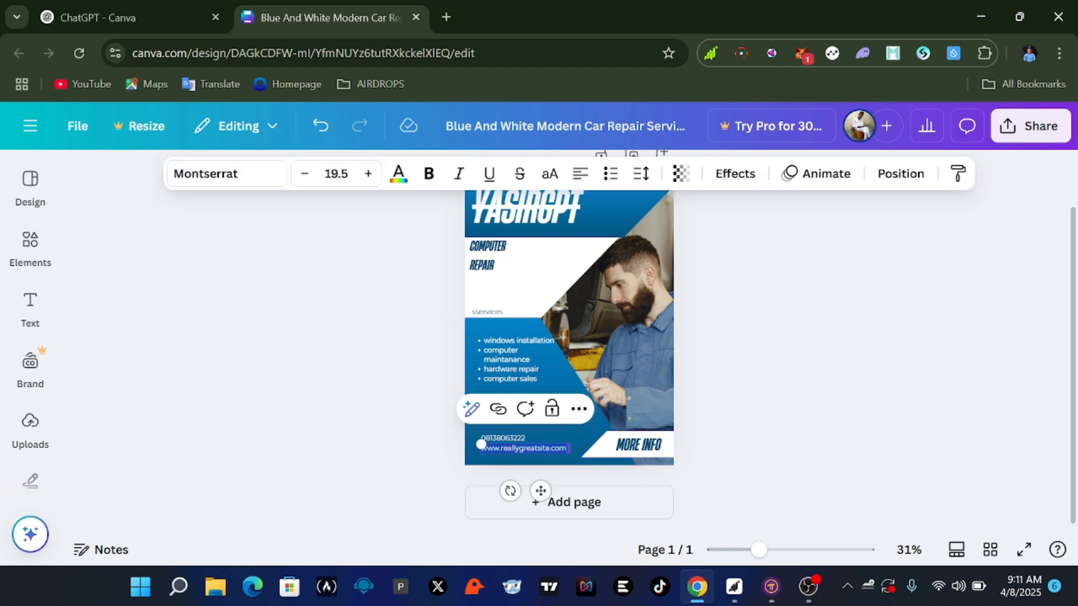
type("www")
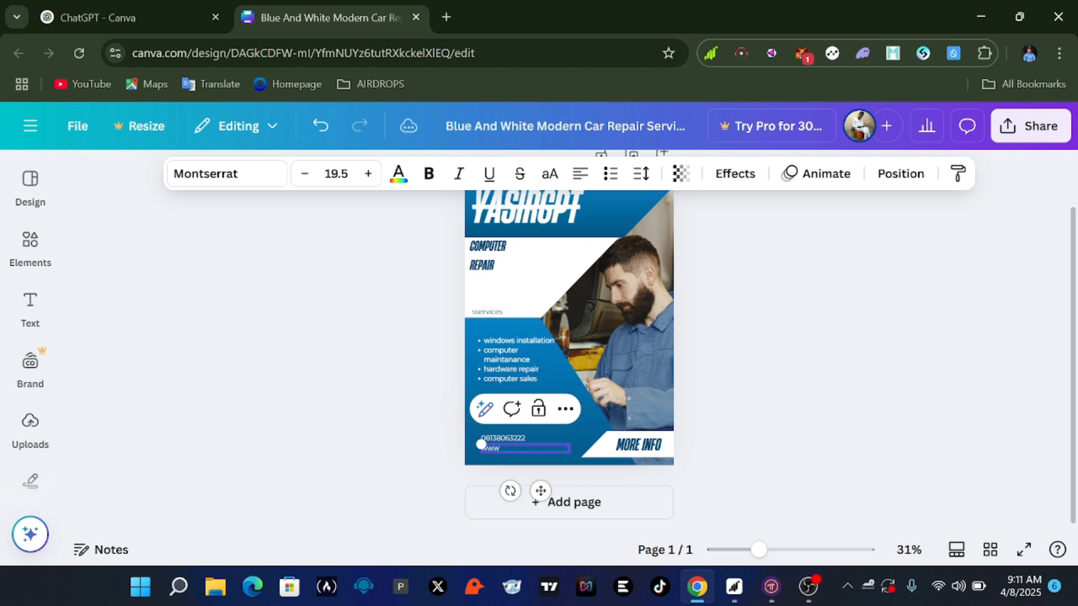
type(".yasirgpt.com")
Check the flyer's text boxes and mechanic photo, then show the Uploads panel's images.
left_click(780, 385)
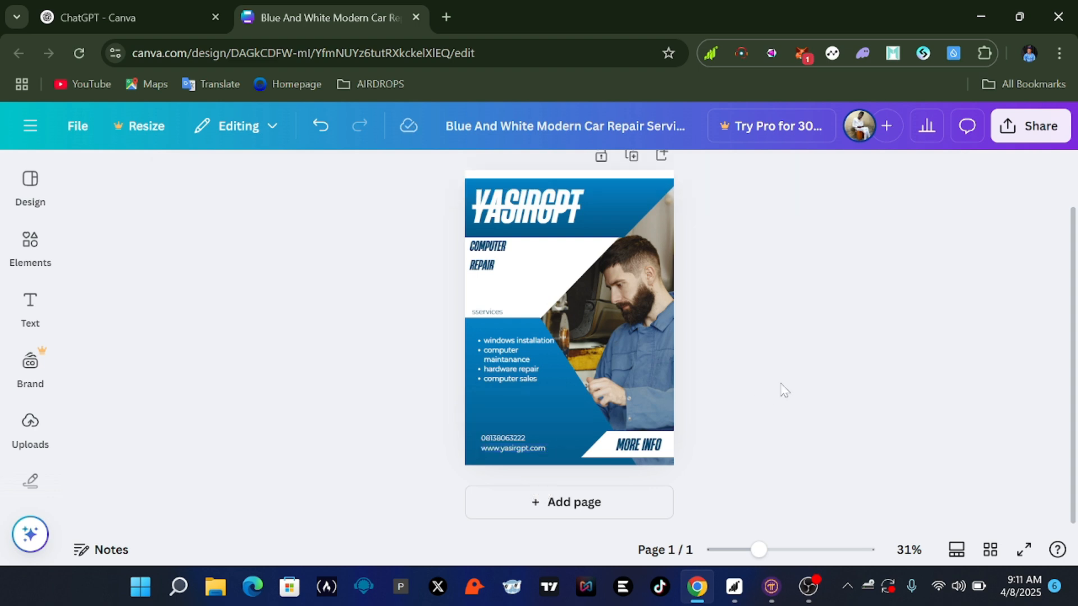
left_click(656, 305)
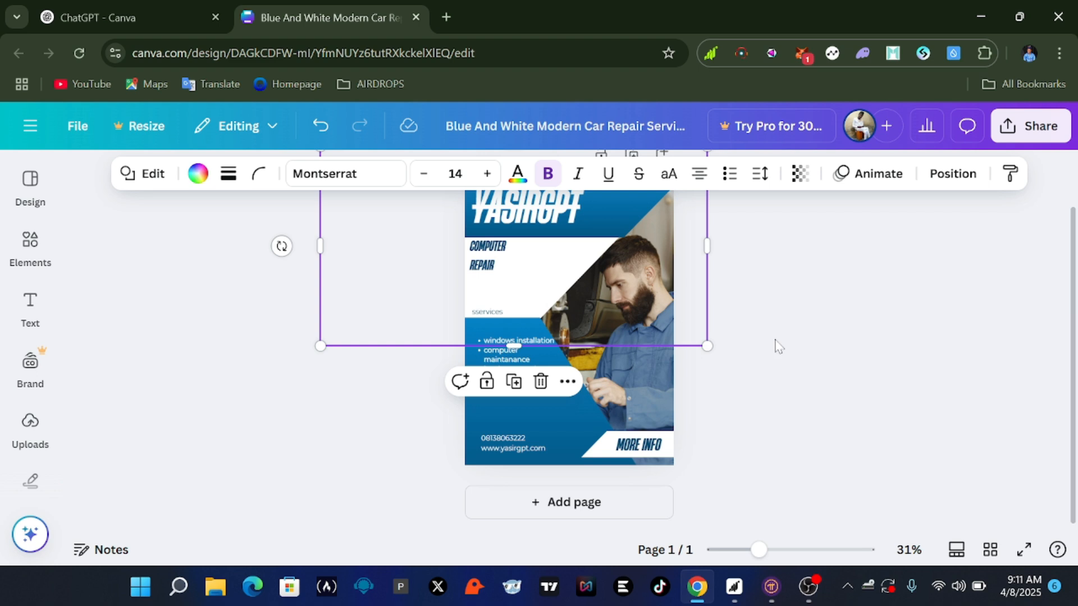
left_click(730, 365)
left_click(644, 380)
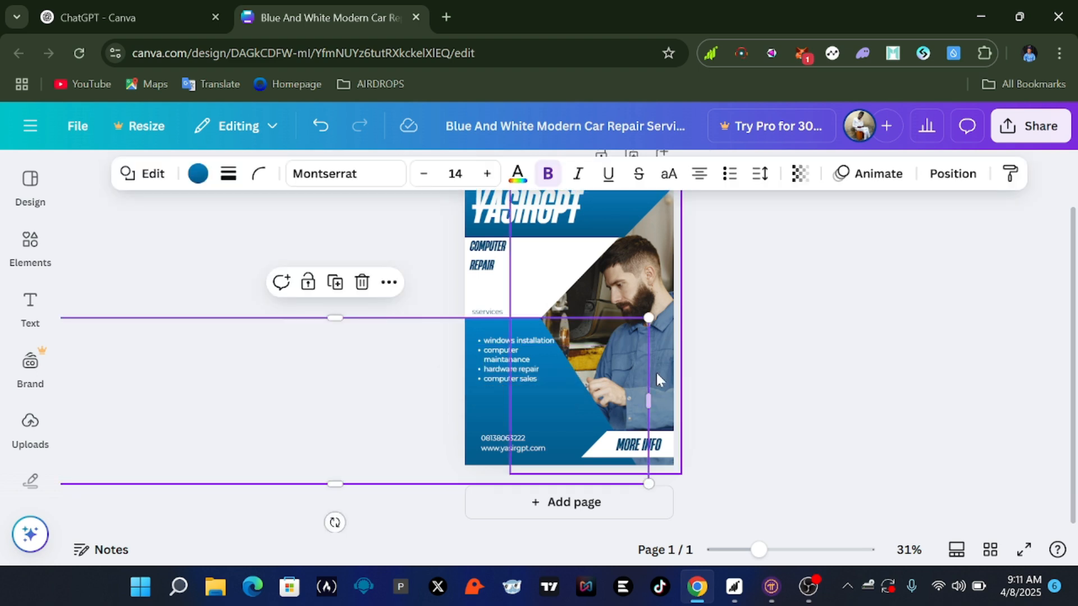
left_click(655, 373)
right_click(638, 294)
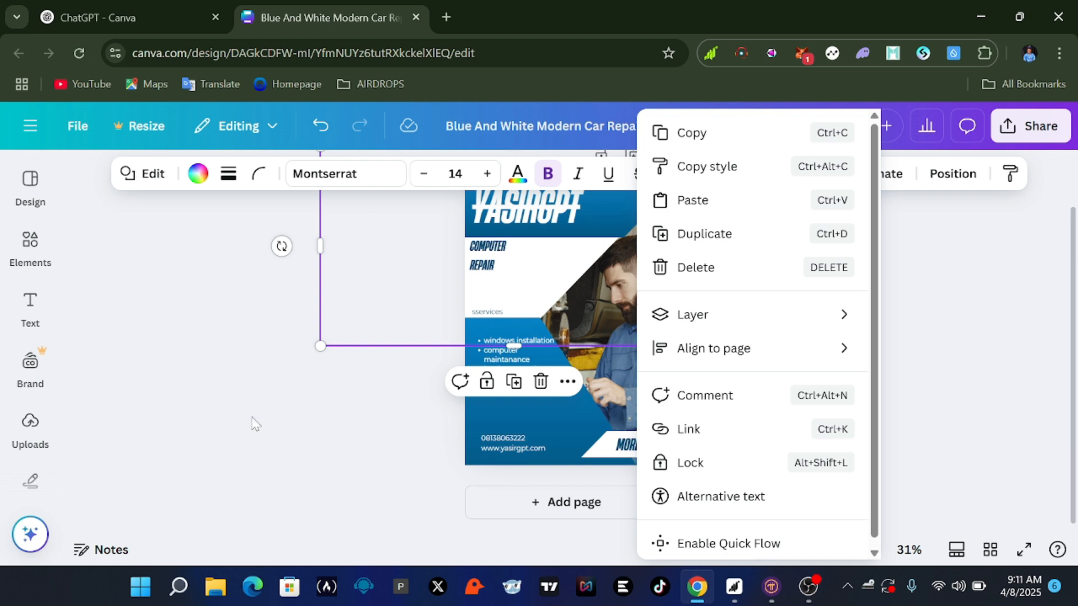
key("Escape")
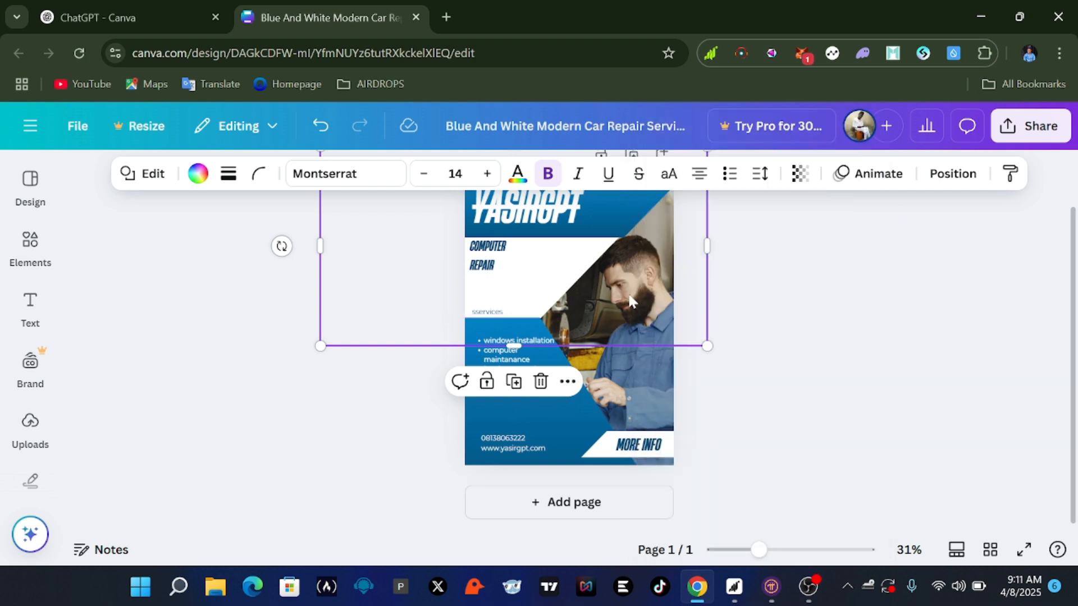
left_click(40, 449)
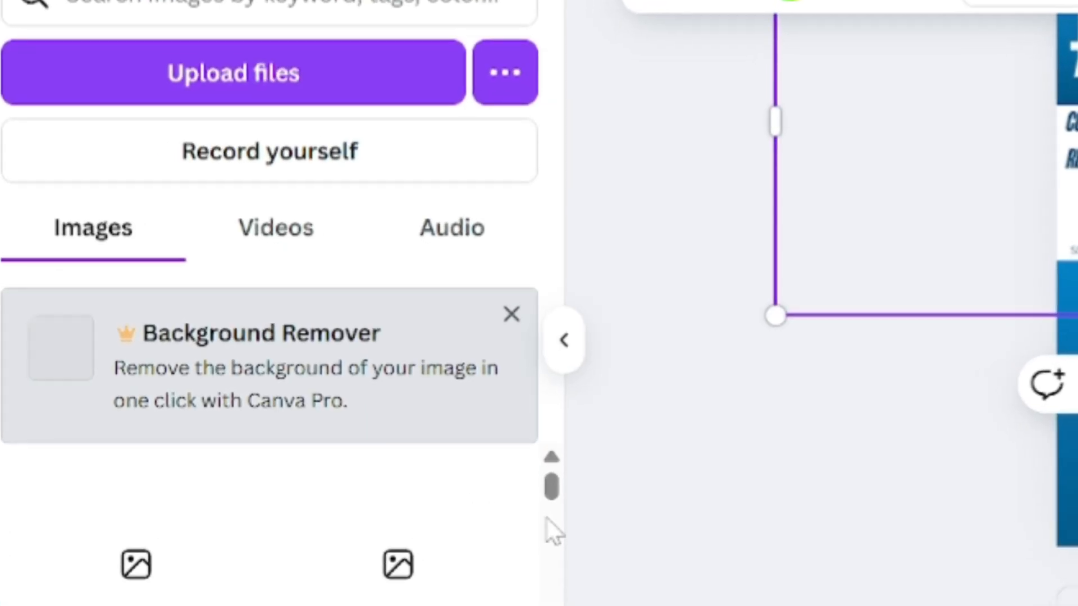
mouse_move(166, 553)
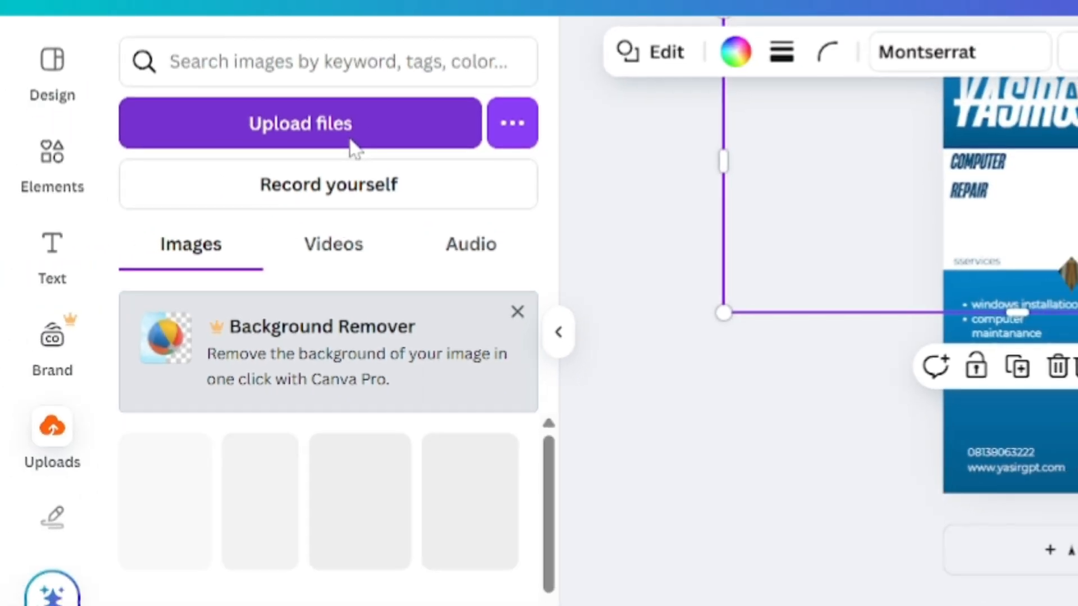
Upload the portrait JPG from the Pictures folder.
left_click(286, 84)
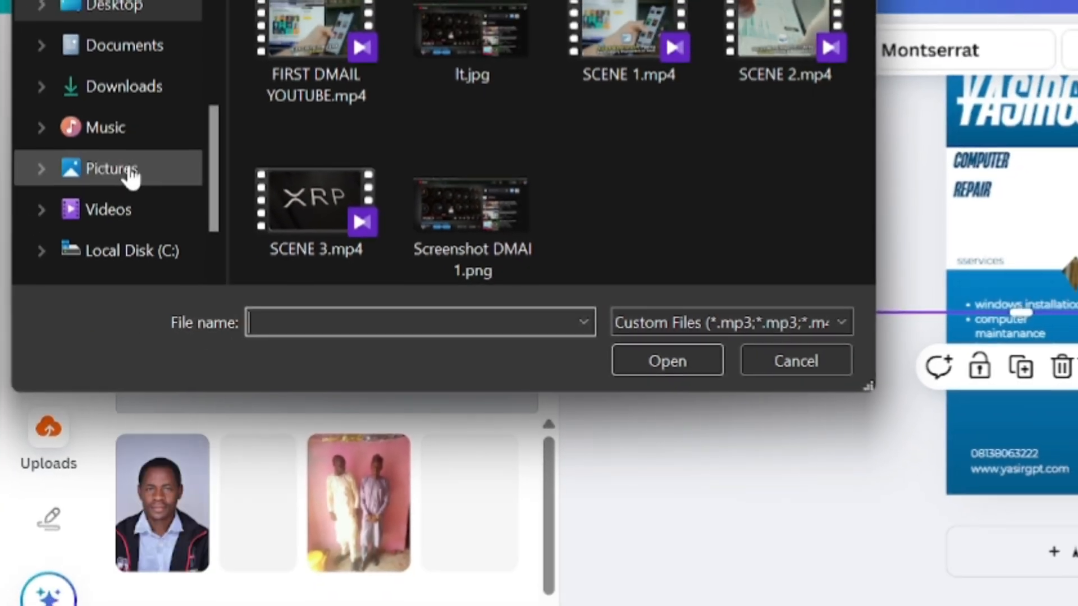
left_click(3, 132)
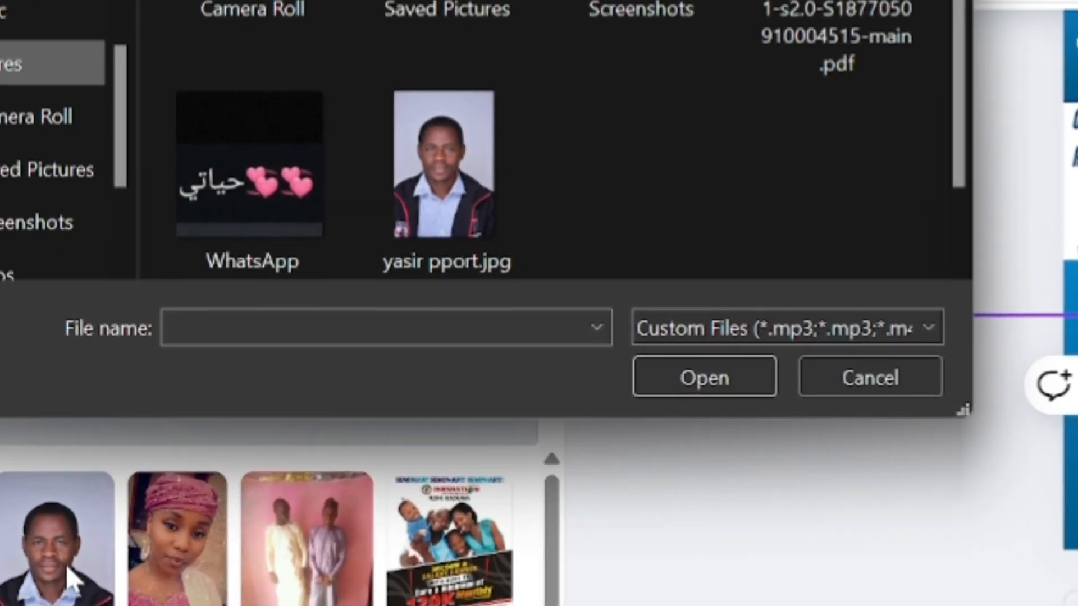
left_click(427, 214)
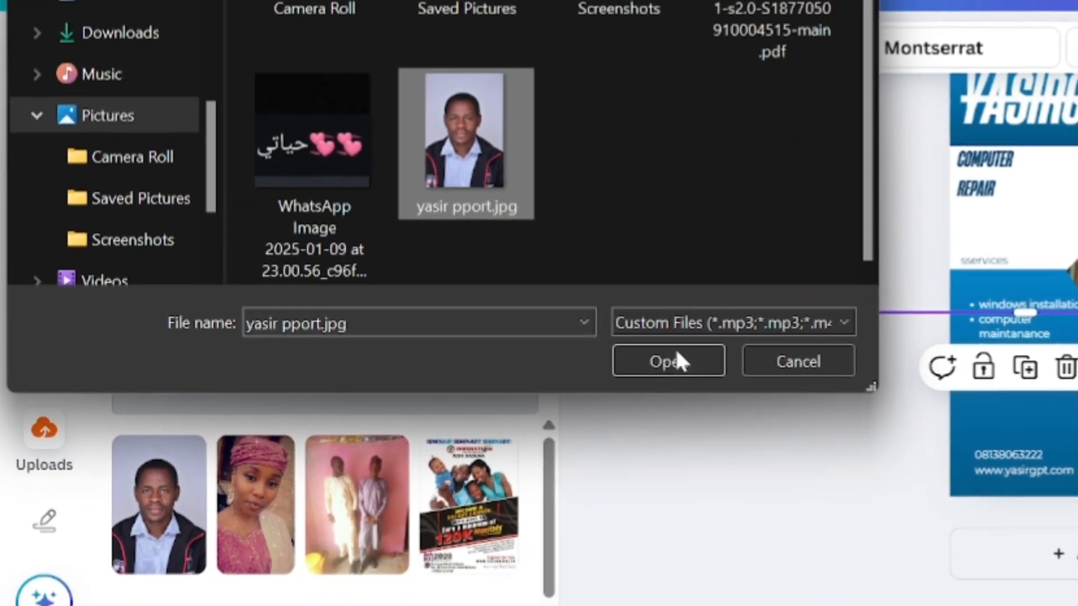
left_click(678, 353)
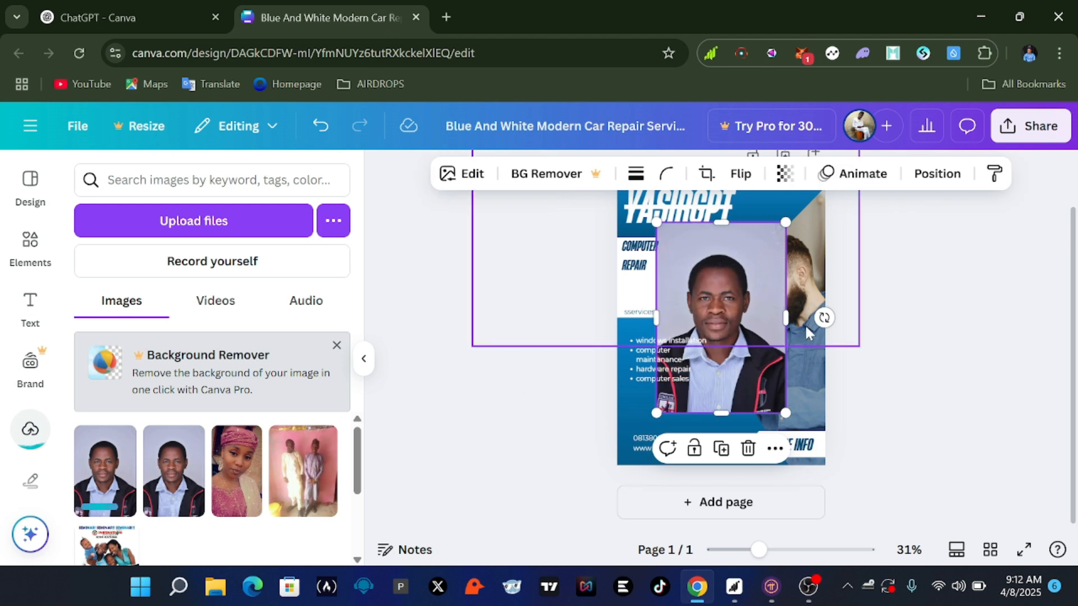
Move the portrait off the page and delete the mechanic photo from the flyer.
left_click_drag(750, 316, 953, 320)
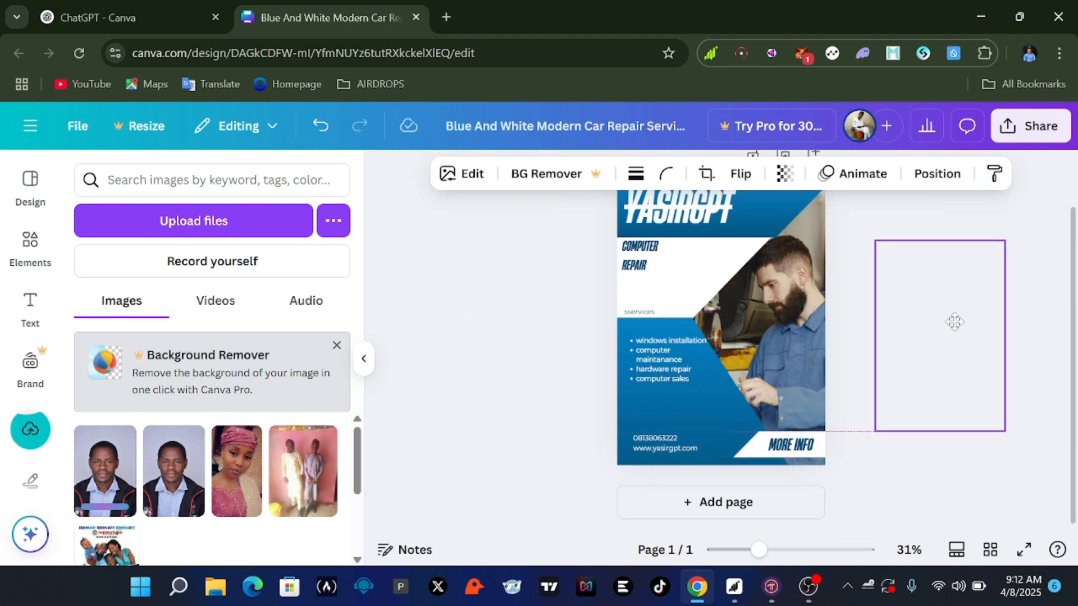
left_click(810, 292)
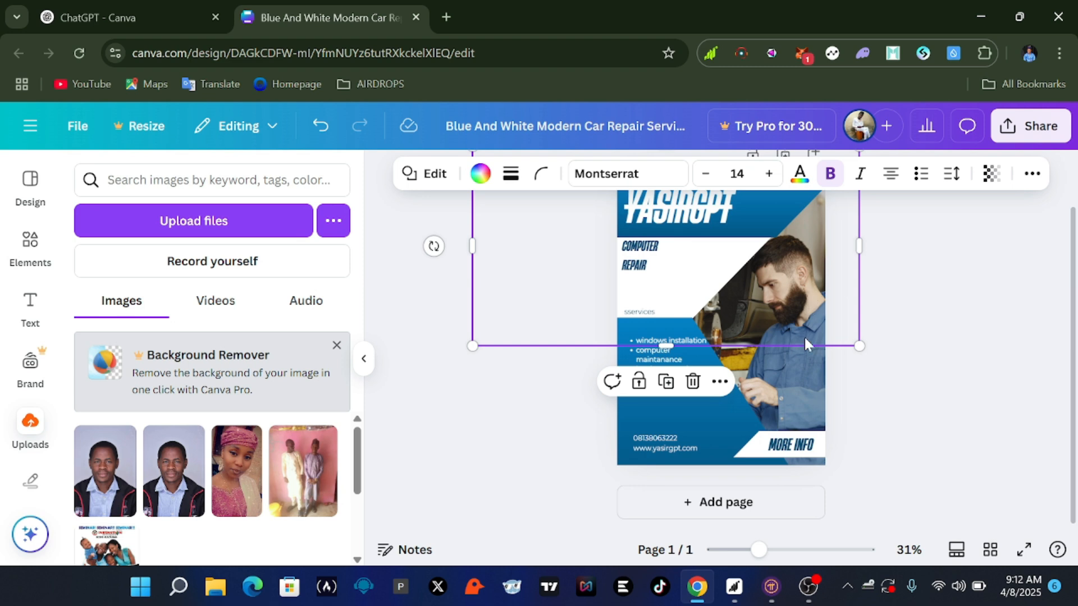
left_click(875, 372)
right_click(804, 392)
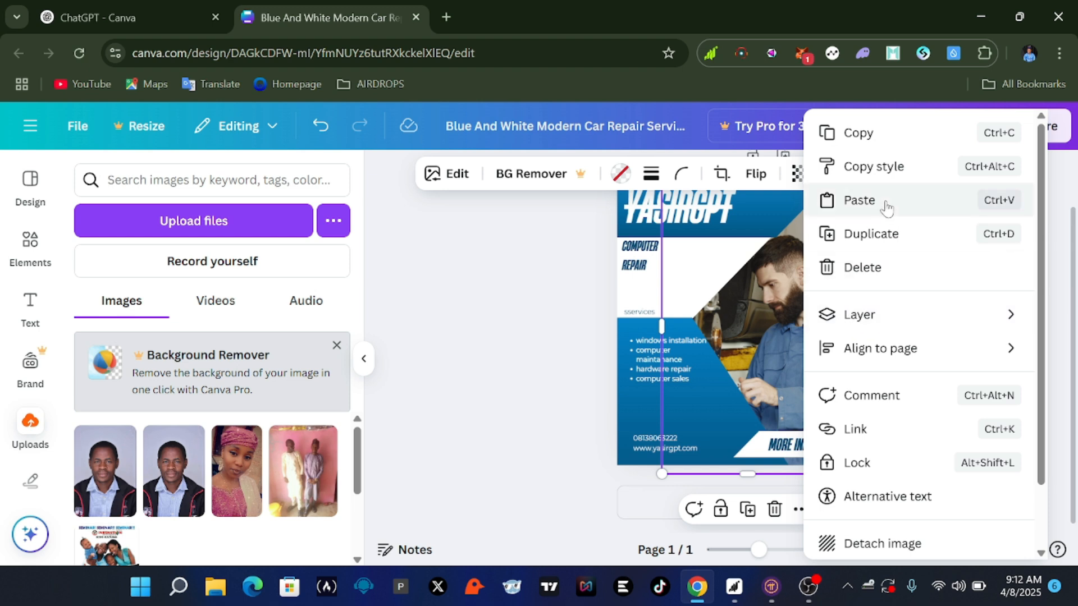
left_click(863, 267)
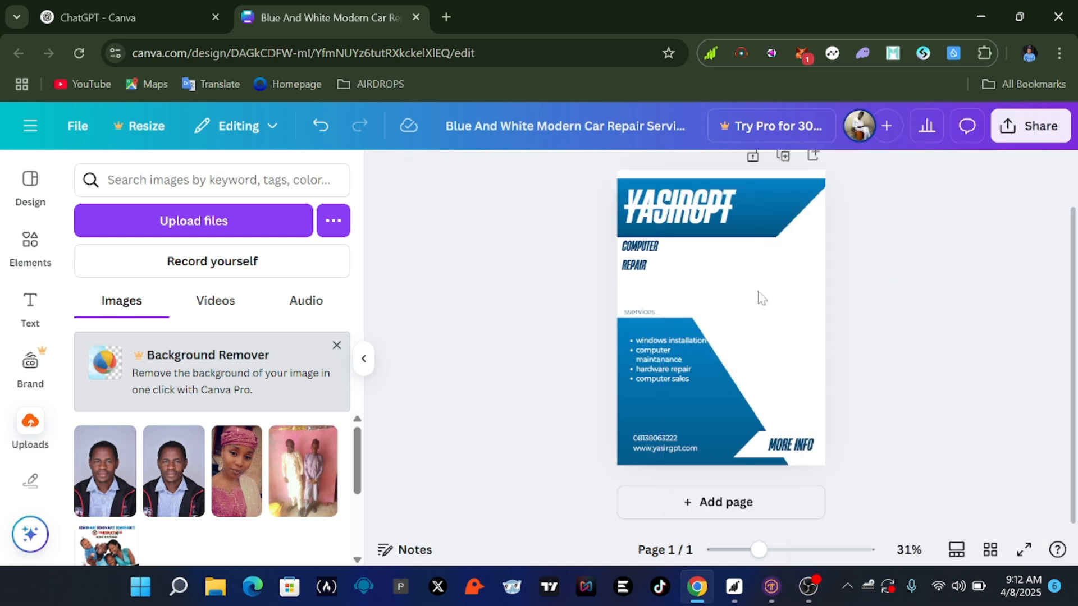
Add the uploaded portrait and shrink it into place on the right, beside the services list.
left_click(126, 473)
left_click_drag(753, 261, 788, 262)
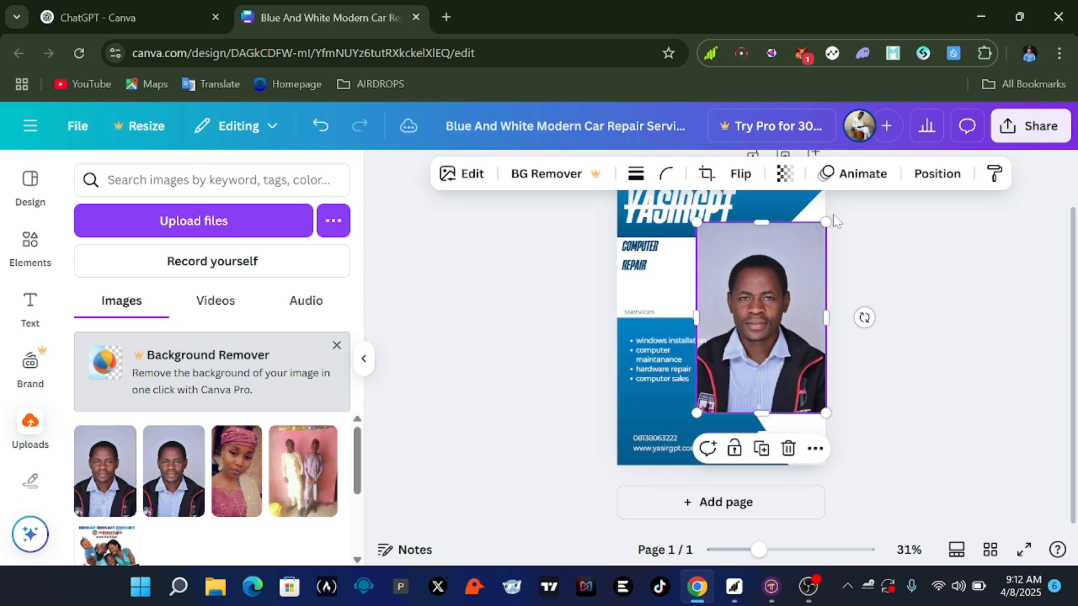
left_click_drag(826, 220, 805, 254)
mouse_move(772, 304)
left_mouse_down()
mouse_move(767, 293)
mouse_move(774, 299)
left_mouse_up()
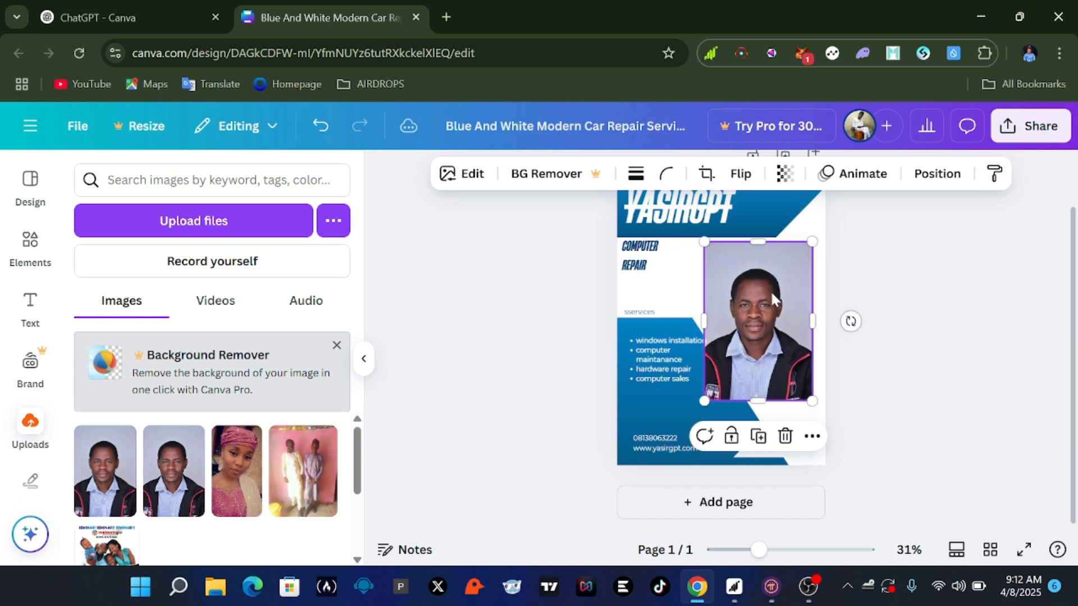
left_click_drag(701, 399, 721, 376)
left_click_drag(774, 328, 779, 337)
left_click(874, 332)
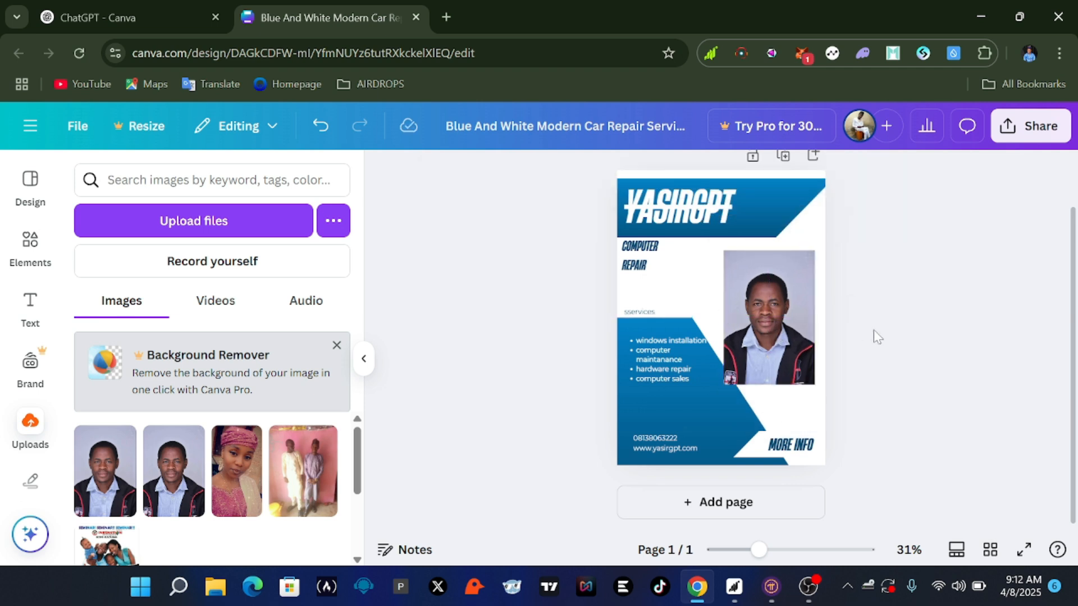
scroll(873, 331, "up", 1)
key("F1")
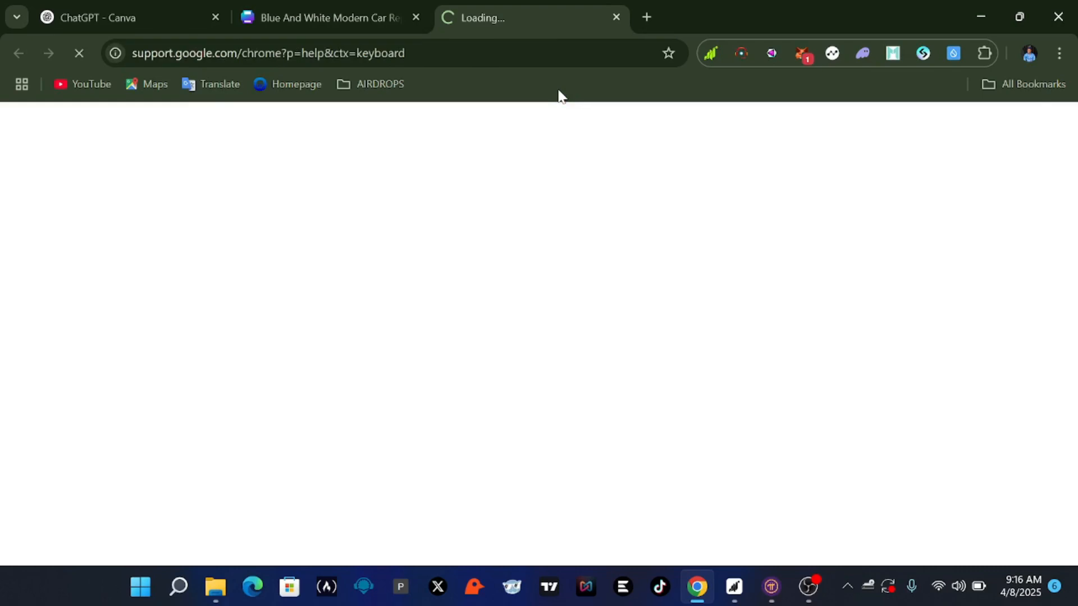
left_click(617, 17)
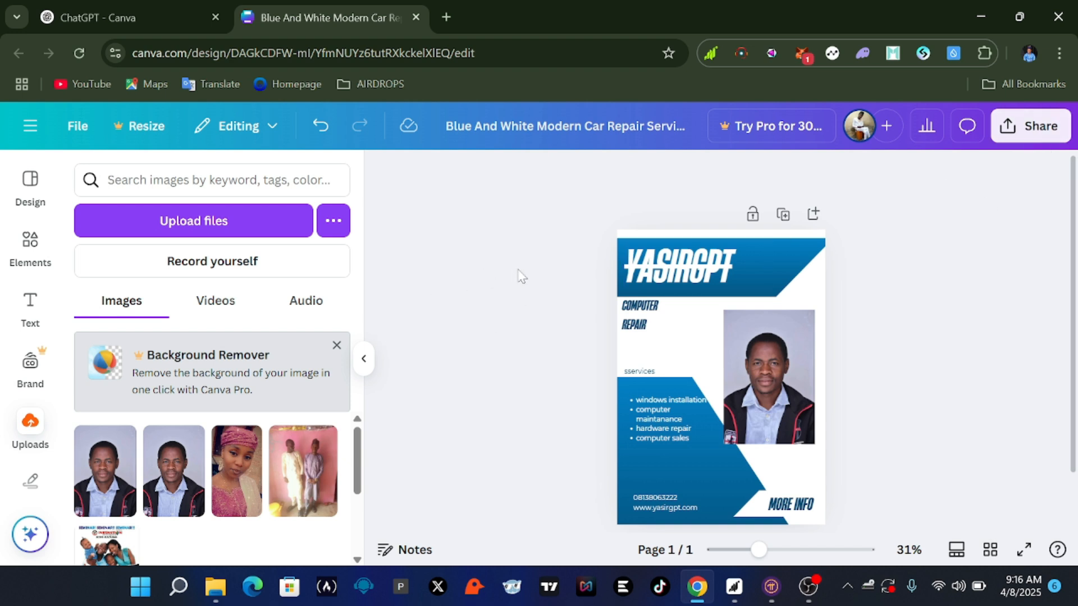
left_click(684, 305)
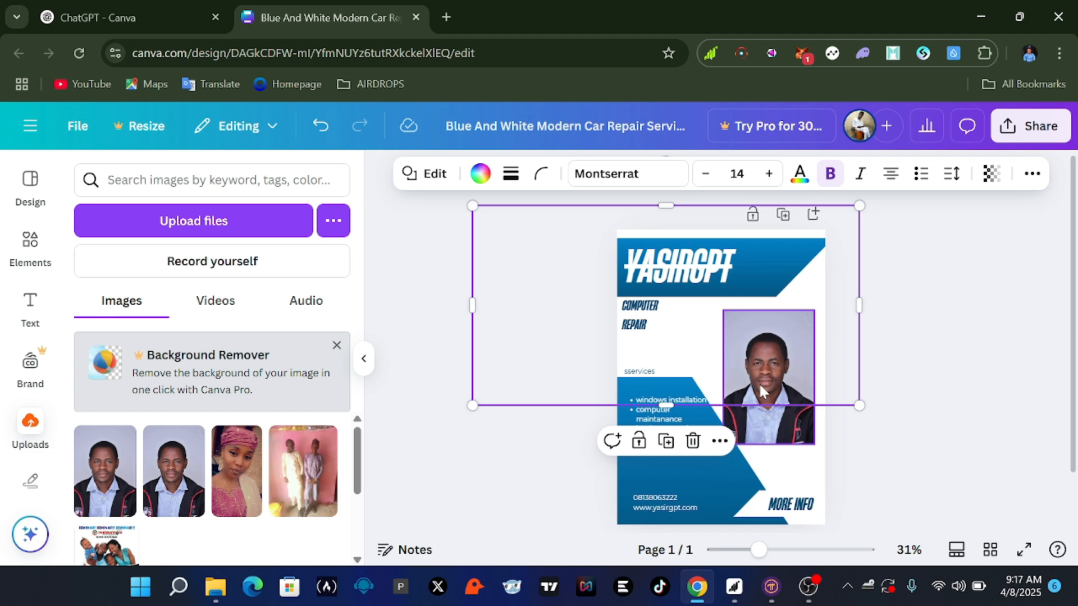
left_click(1004, 356)
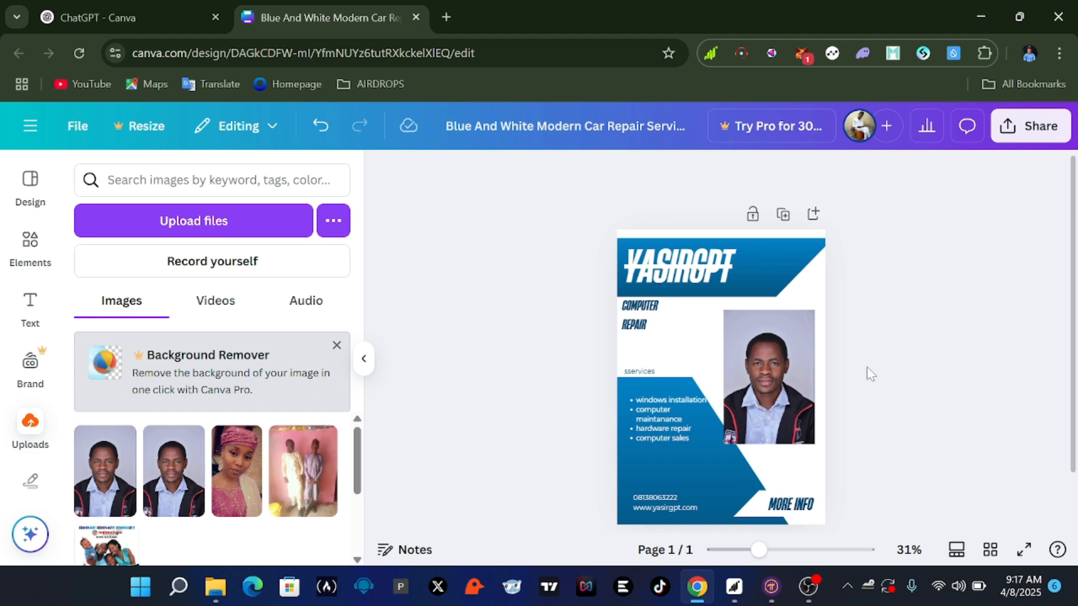
scroll(867, 366, "down", 1)
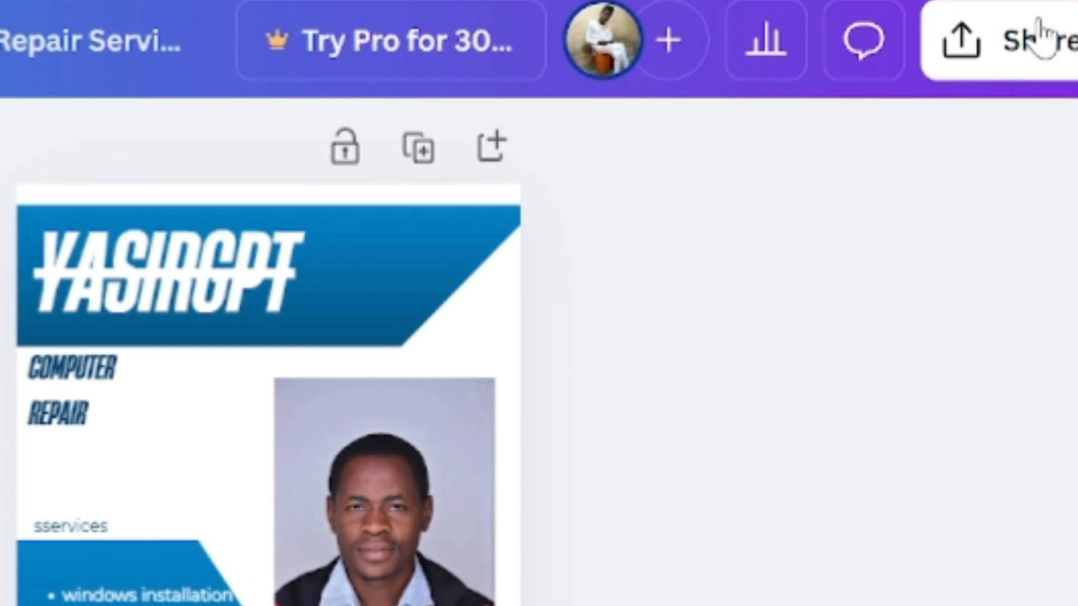
Download the flyer as a 797 KB PNG via Share, then open the downloaded file.
left_click(1032, 45)
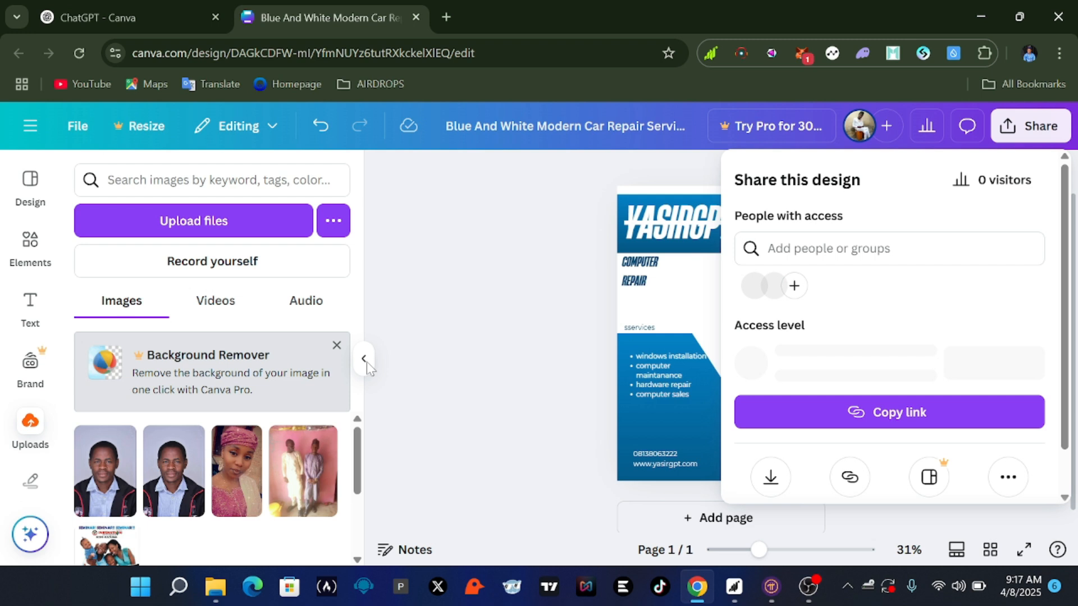
left_click(366, 361)
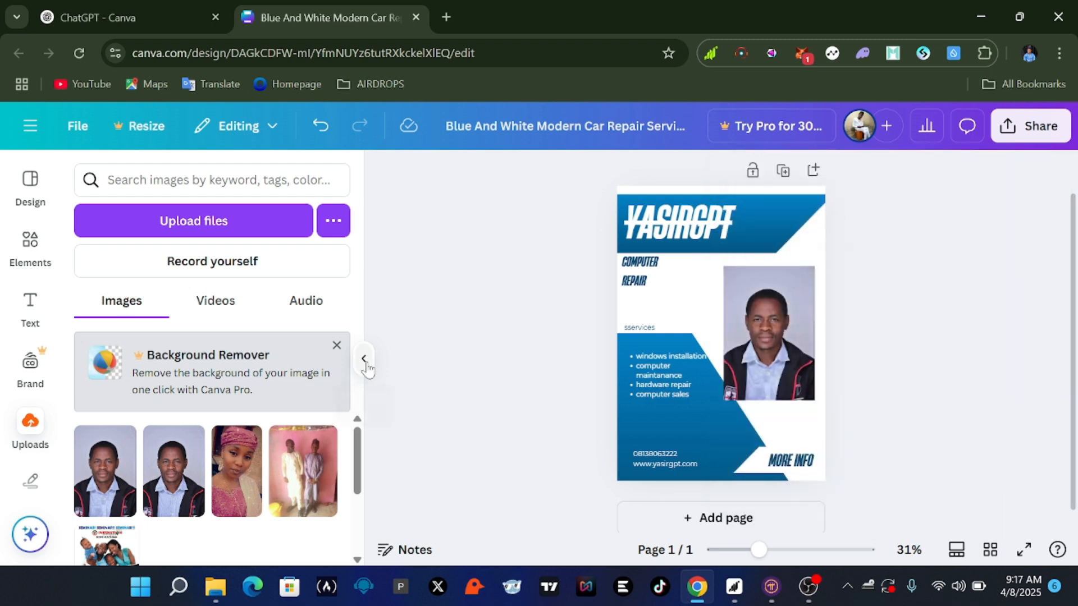
left_click(366, 362)
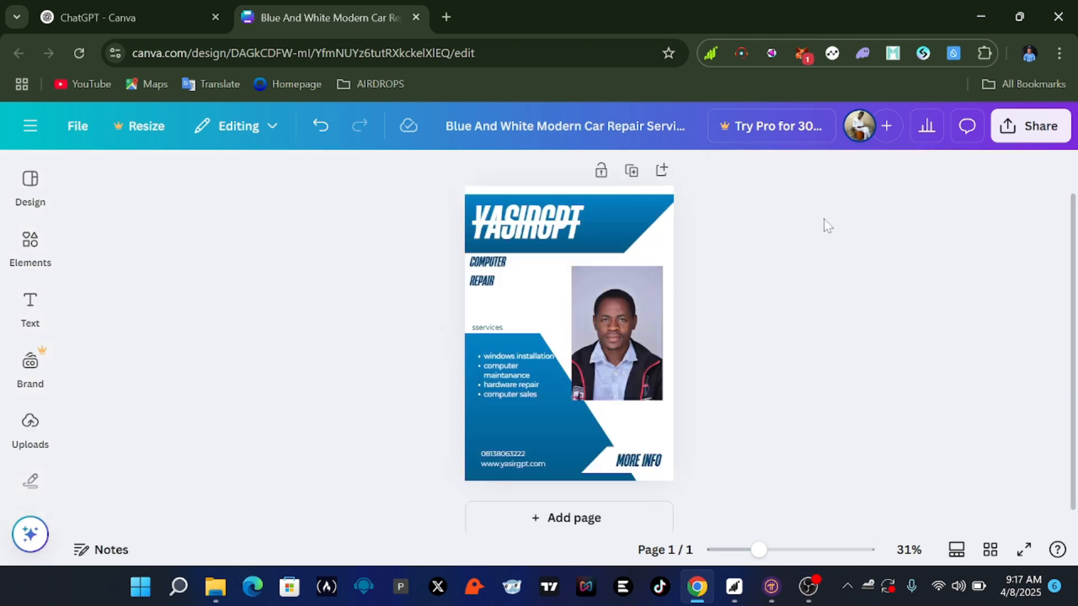
left_click(1025, 133)
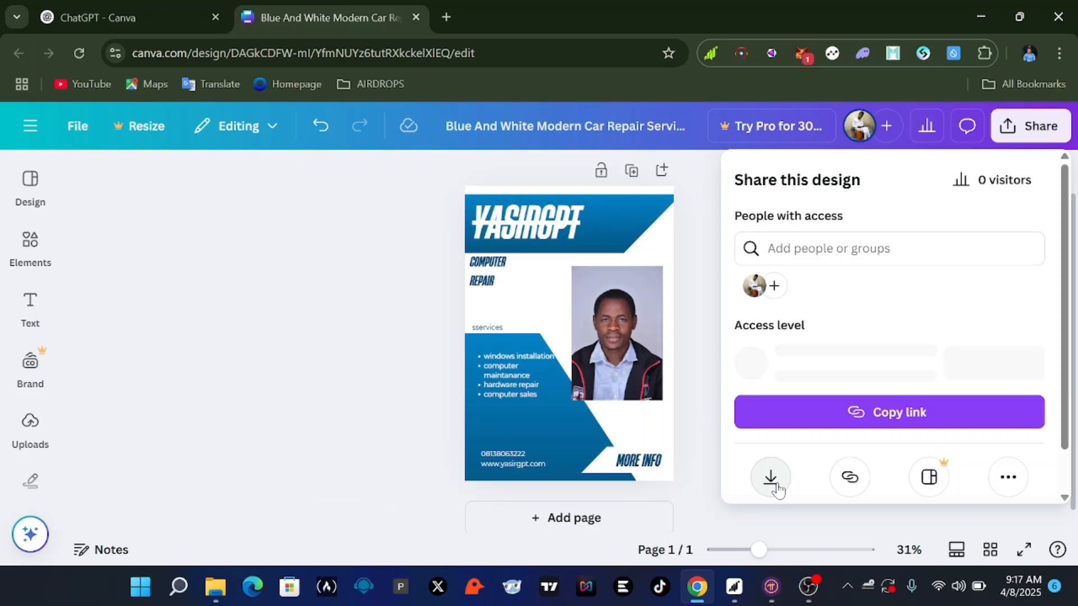
left_click(772, 478)
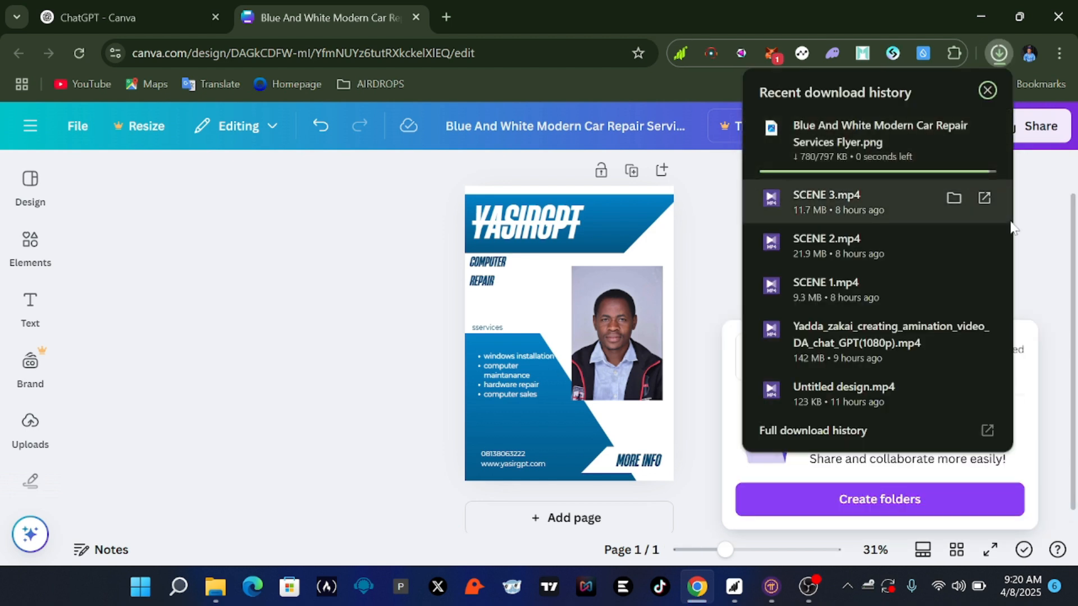
left_click(846, 135)
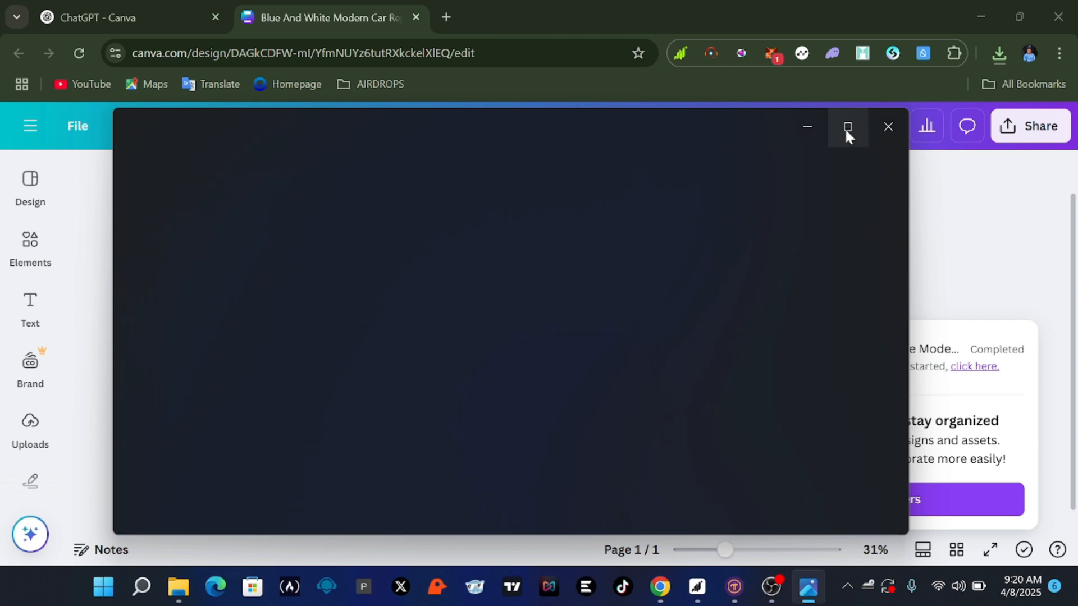